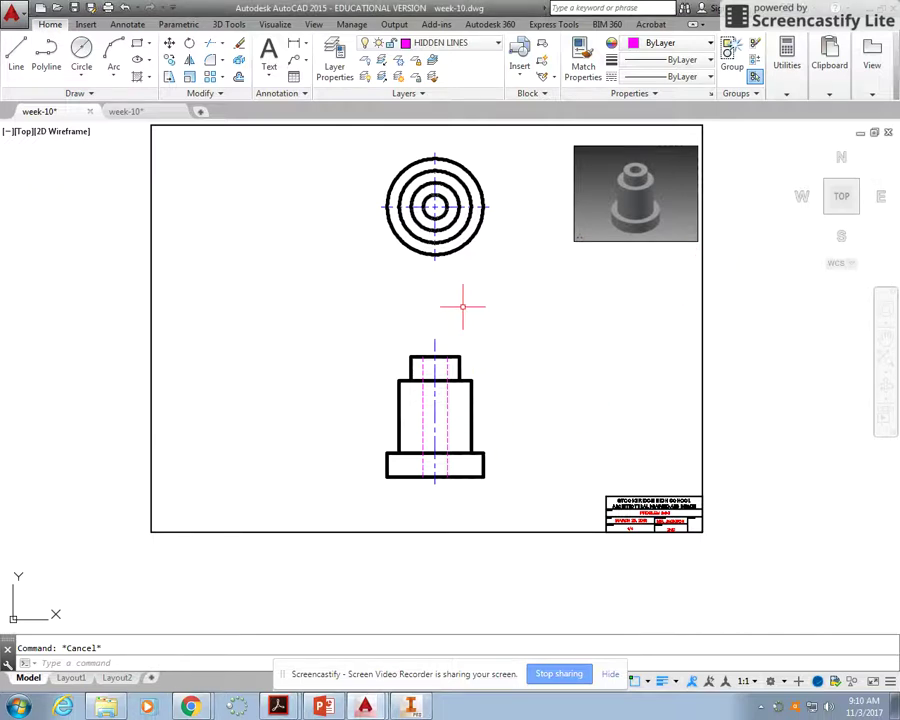
- Zoom in and pan between the top-view circles, the front view and the title block
{"action": "scroll", "coordinate": [462, 307], "scroll_direction": "up", "scroll_amount": 2}
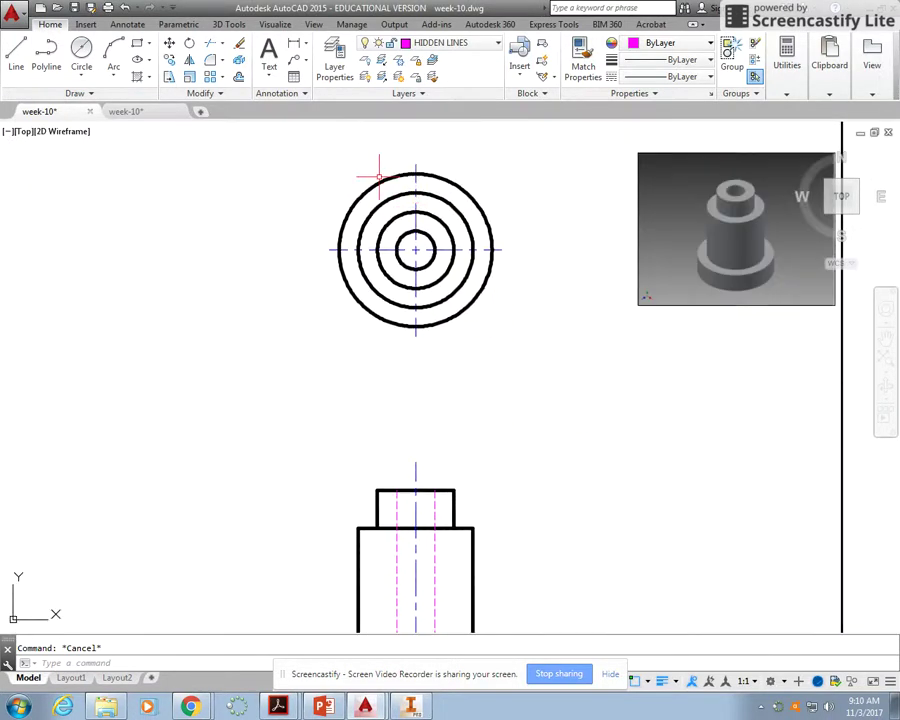
{"action": "middle_click_drag", "start_coordinate": [628, 277], "coordinate": [431, 369]}
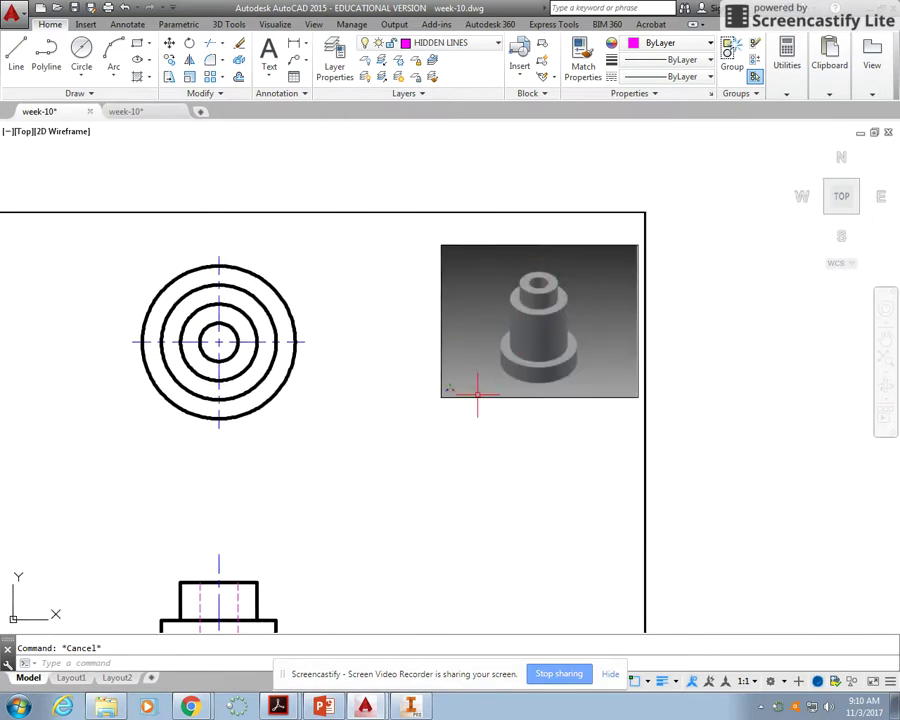
{"action": "mouse_move", "coordinate": [281, 378]}
{"action": "middle_mouse_down"}
{"action": "mouse_move", "coordinate": [395, 340]}
{"action": "mouse_move", "coordinate": [384, 330]}
{"action": "middle_mouse_up"}
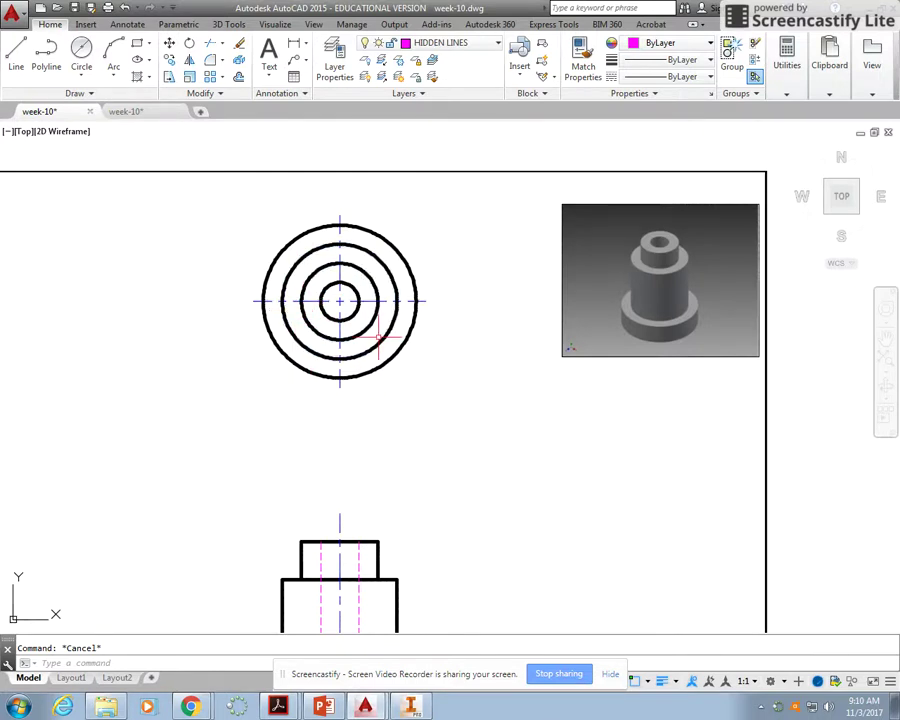
{"action": "middle_click_drag", "start_coordinate": [436, 560], "coordinate": [424, 292]}
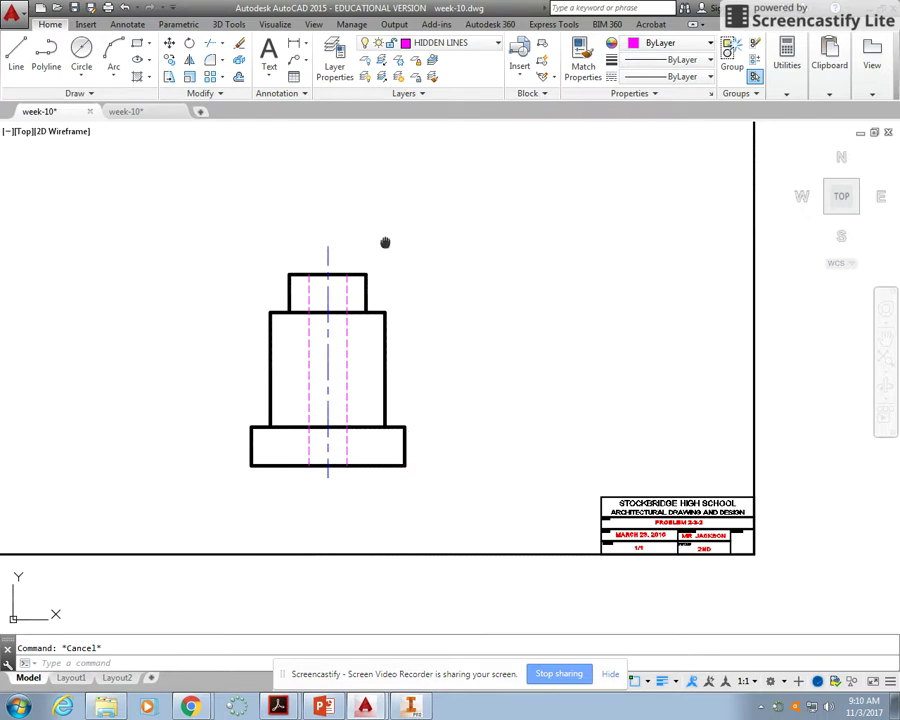
{"action": "middle_click_drag", "start_coordinate": [385, 242], "coordinate": [380, 442]}
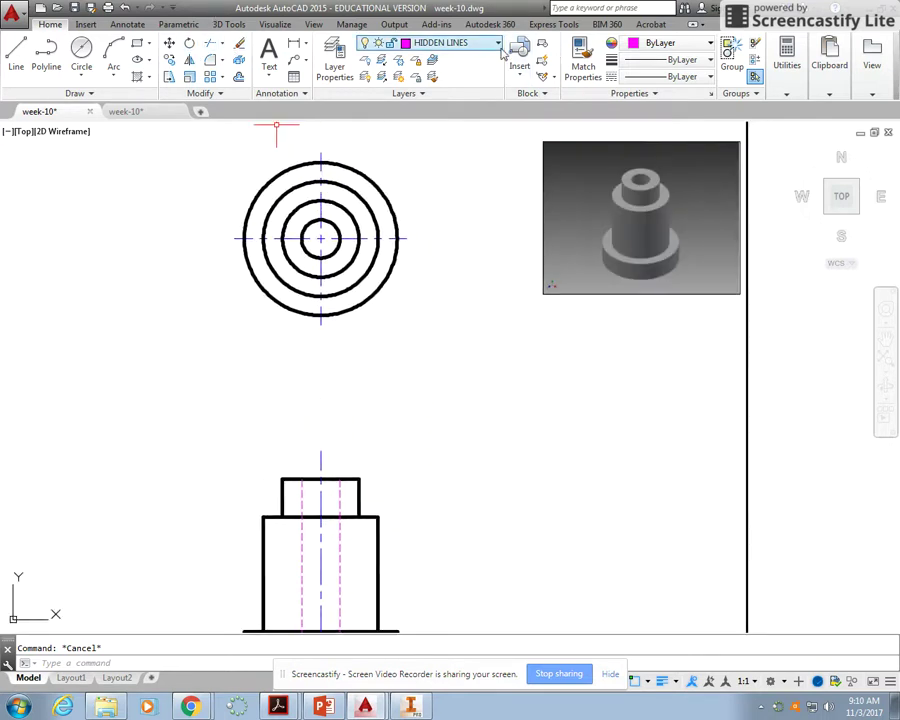
- Make DIMENSIONS the current layer and dimension the outer circle as Ø4.00
{"action": "left_click", "coordinate": [498, 46]}
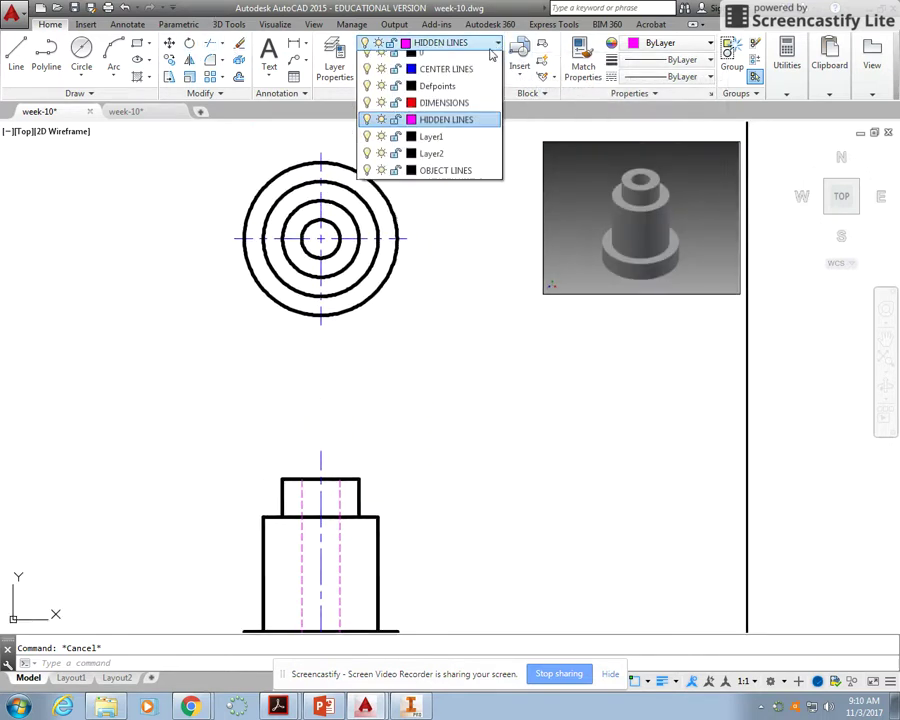
{"action": "left_click", "coordinate": [441, 110]}
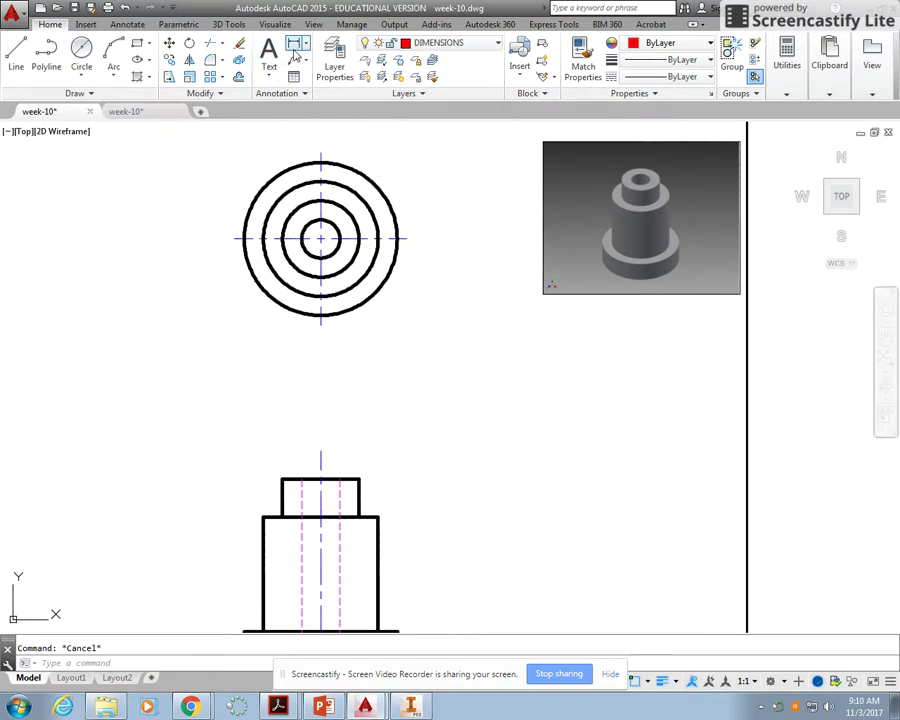
{"action": "left_click", "coordinate": [306, 50]}
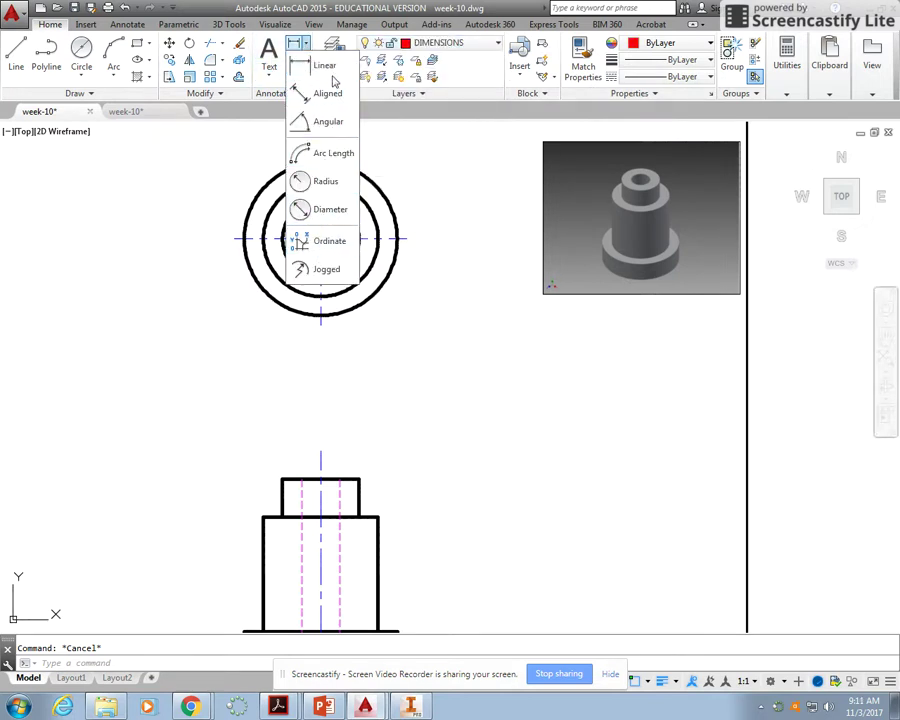
{"action": "left_click", "coordinate": [337, 216]}
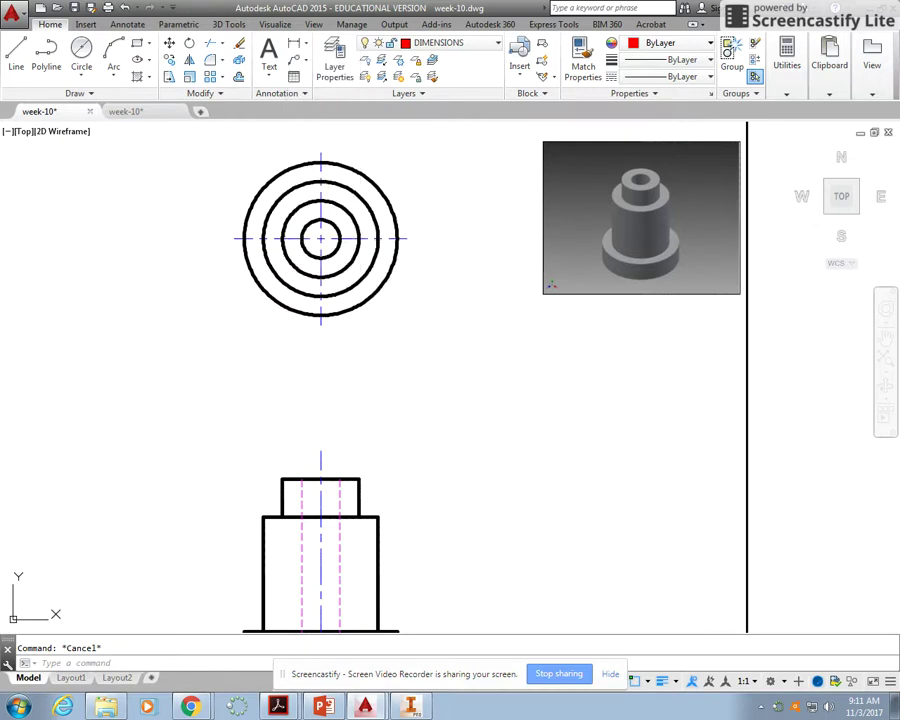
{"action": "left_click", "coordinate": [372, 295]}
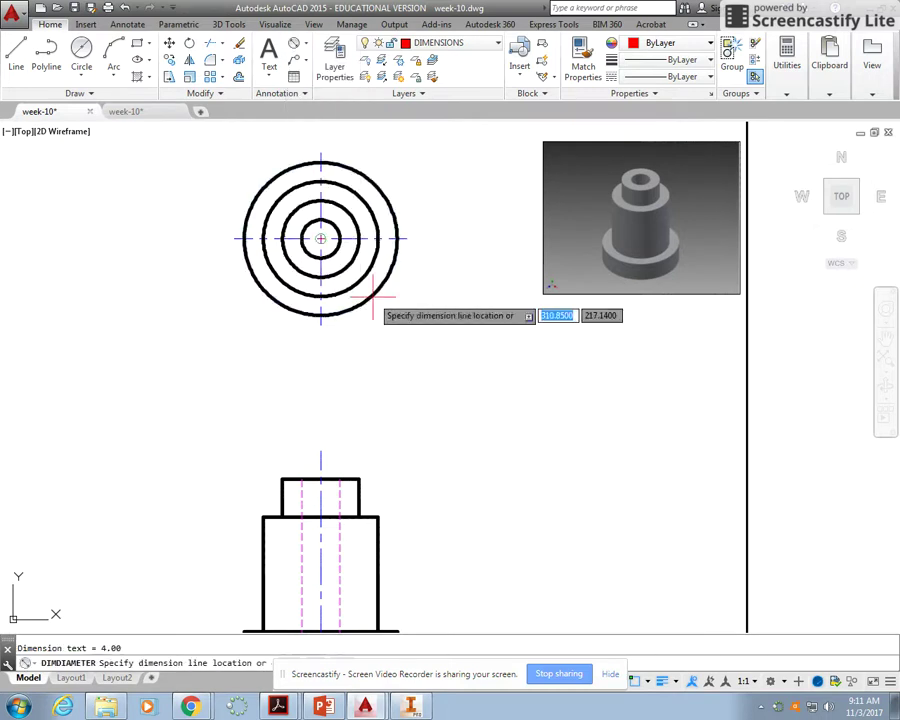
{"action": "left_click", "coordinate": [402, 336]}
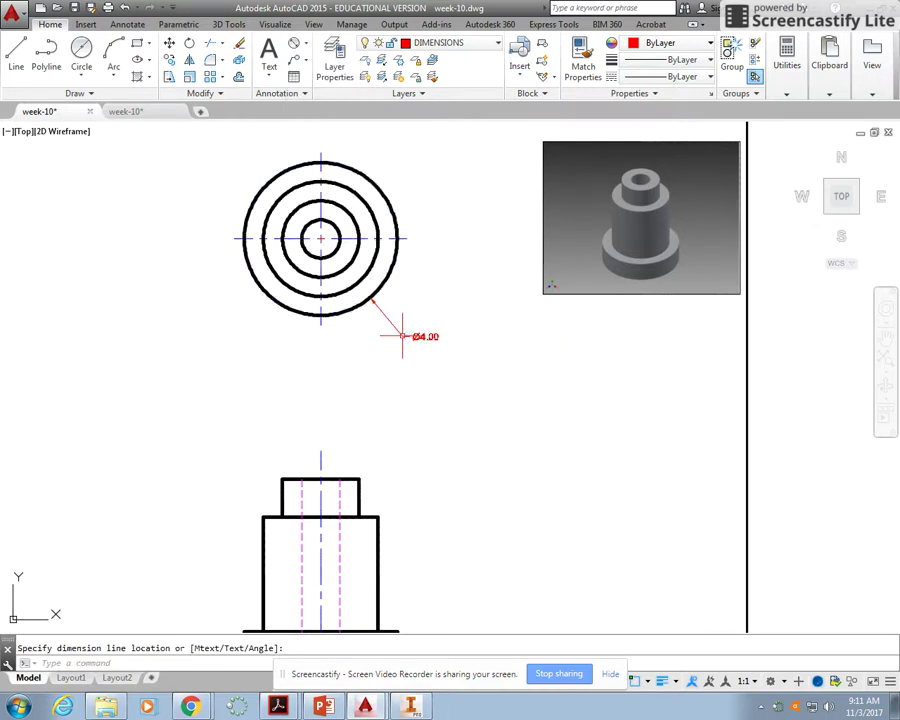
- Repeat the diameter dimension for the Ø3.00, Ø2.00 and Ø1.00 circles
{"action": "right_click", "coordinate": [254, 160]}
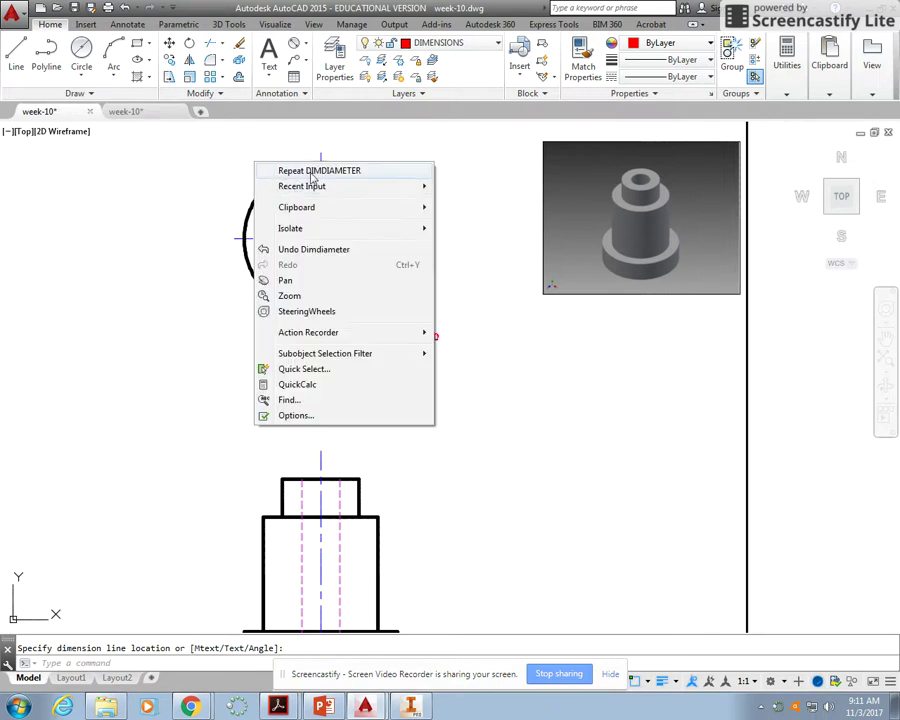
{"action": "left_click", "coordinate": [312, 172]}
{"action": "left_click", "coordinate": [280, 198]}
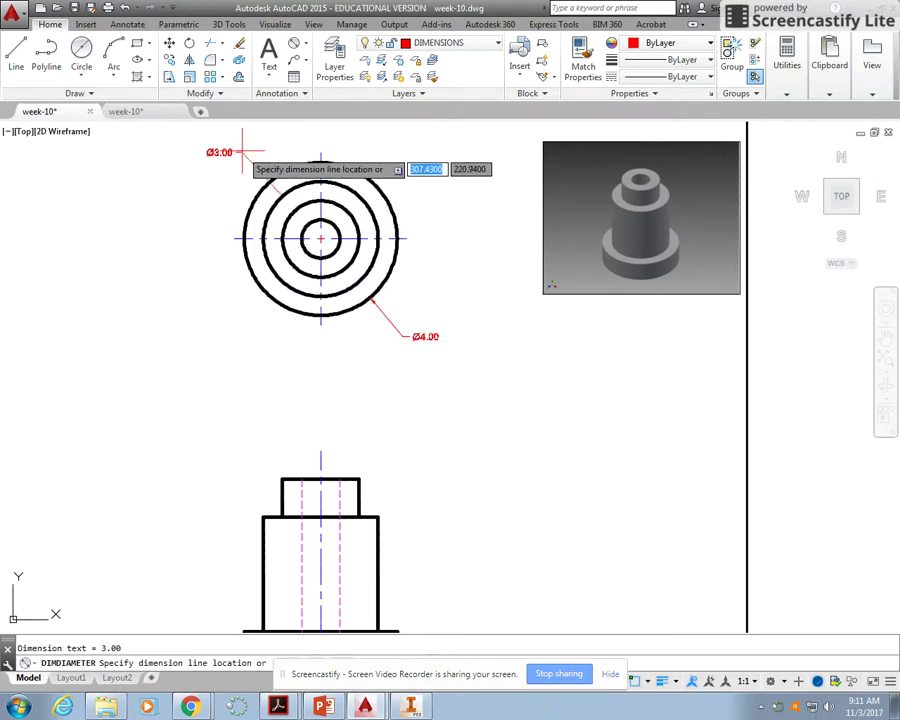
{"action": "right_click", "coordinate": [400, 158]}
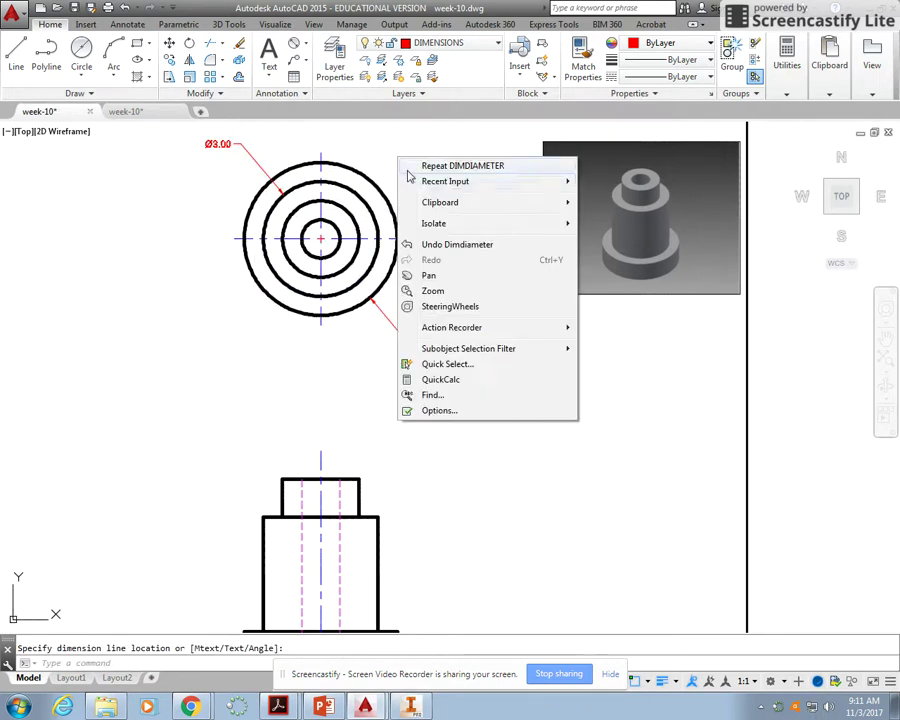
{"action": "left_click", "coordinate": [500, 167]}
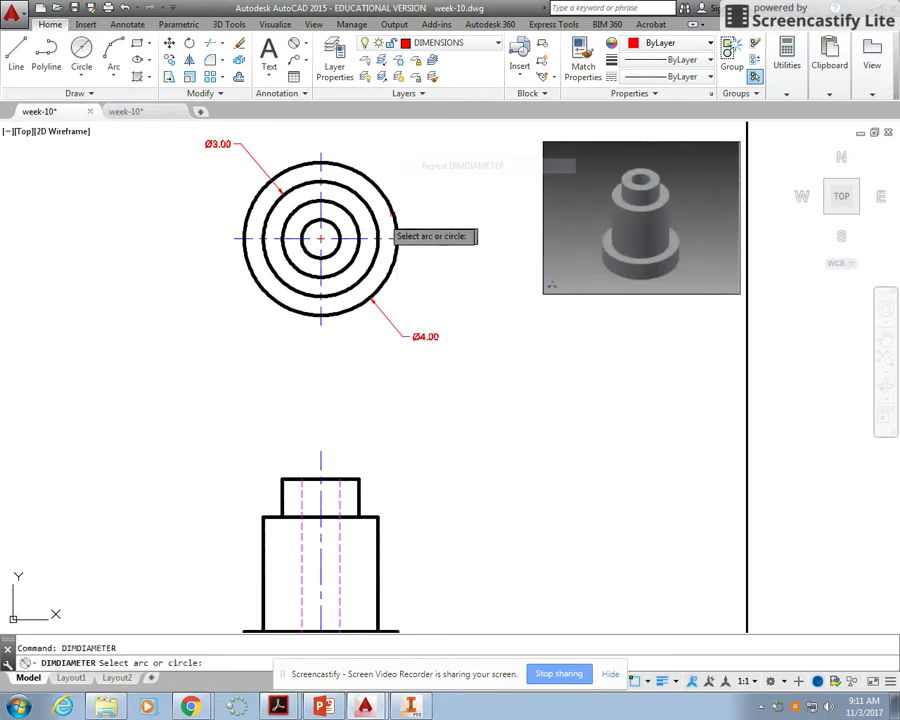
{"action": "left_click", "coordinate": [356, 230]}
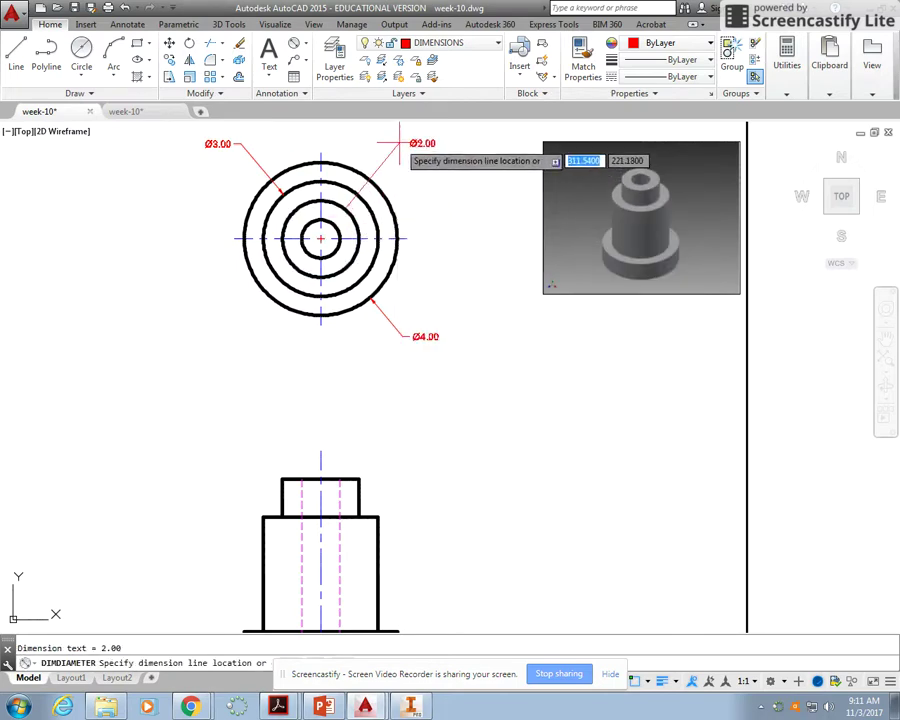
{"action": "left_click", "coordinate": [398, 140]}
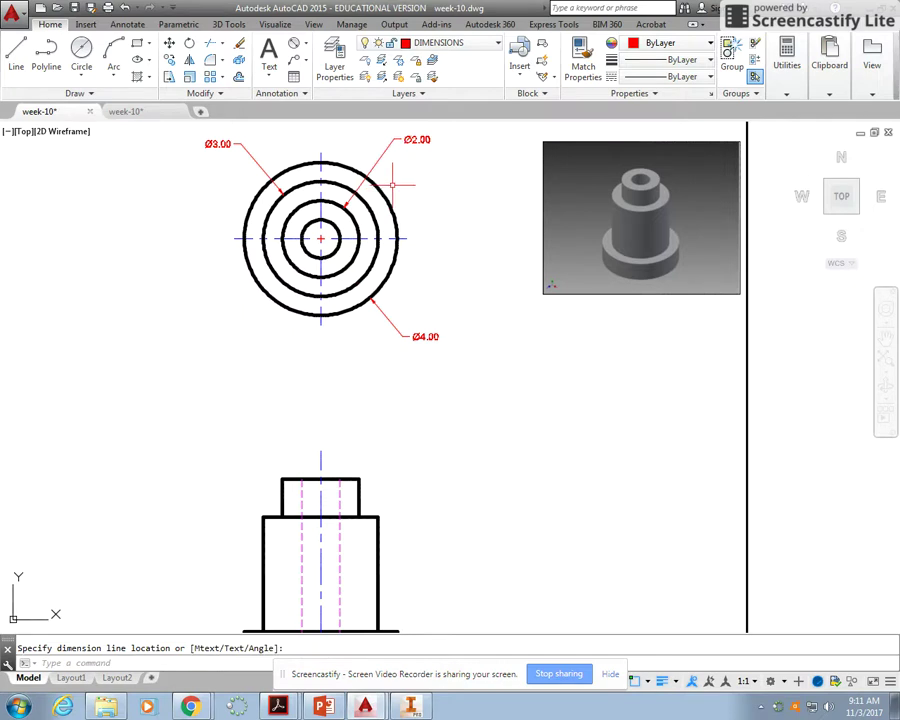
{"action": "right_click", "coordinate": [392, 185]}
{"action": "left_click", "coordinate": [458, 192]}
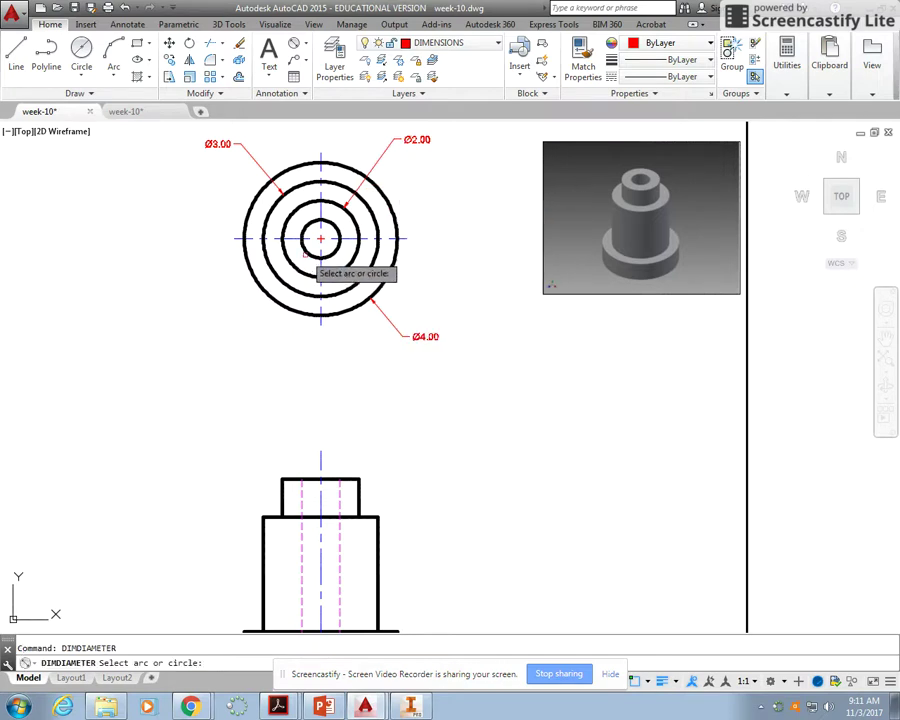
{"action": "left_click", "coordinate": [306, 254]}
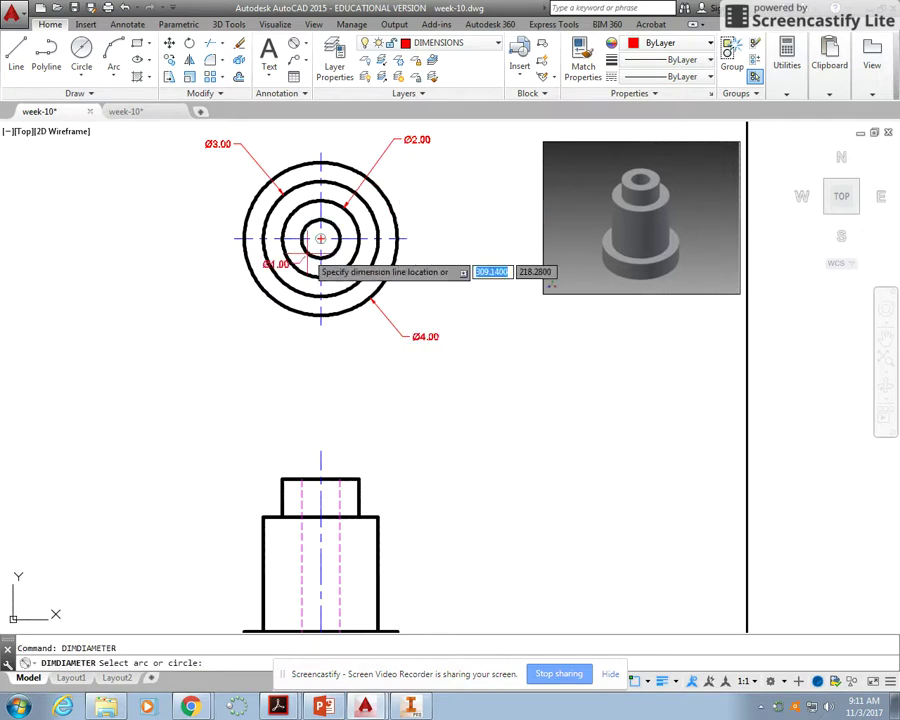
{"action": "left_click", "coordinate": [257, 322]}
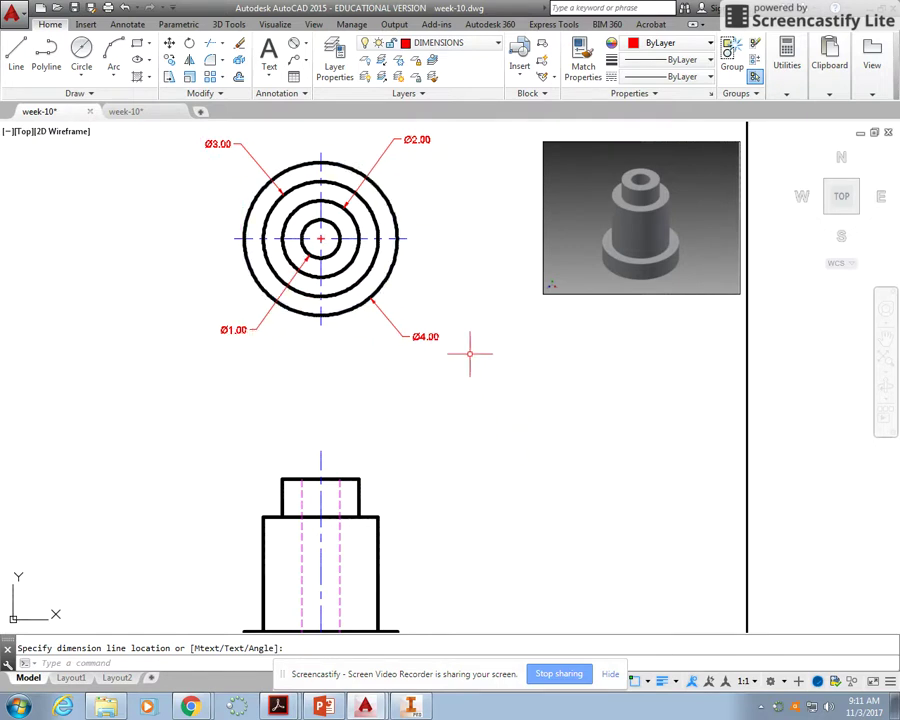
{"action": "middle_click_drag", "start_coordinate": [438, 517], "coordinate": [455, 284]}
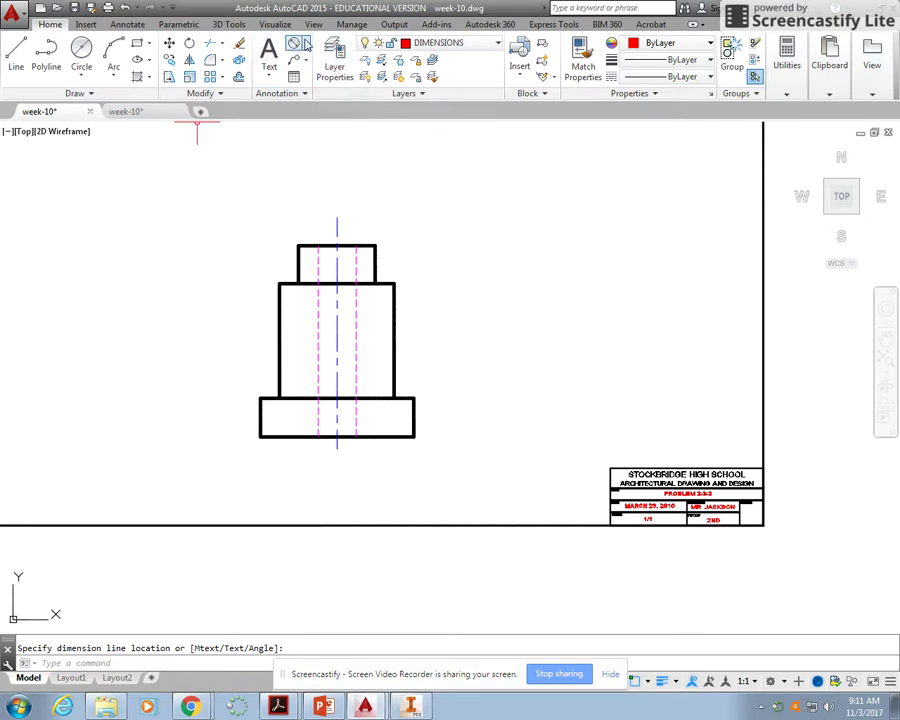
{"action": "left_click", "coordinate": [305, 45]}
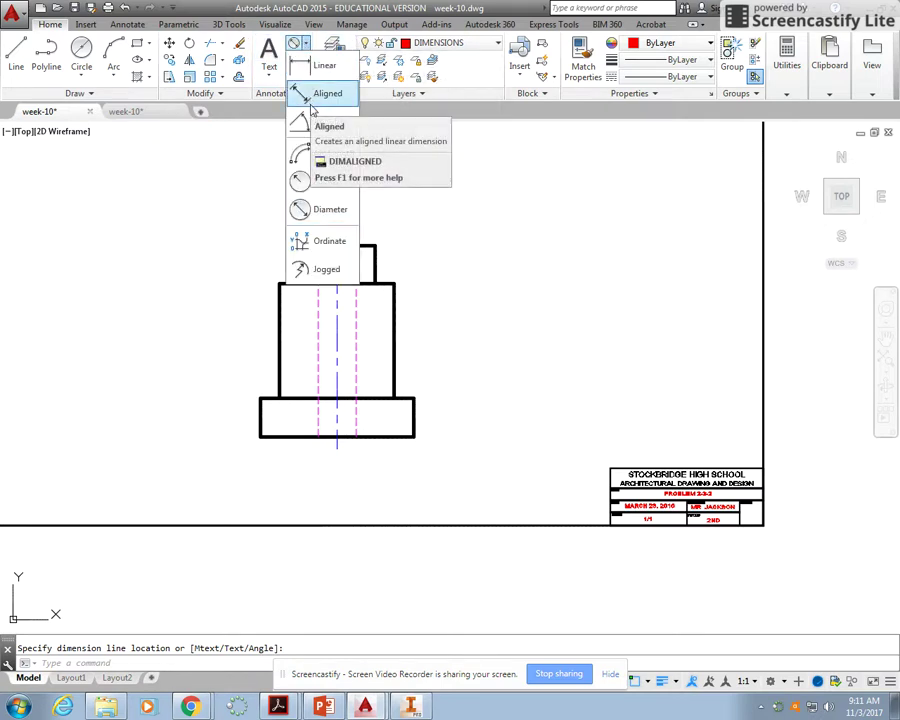
{"action": "left_click", "coordinate": [315, 66]}
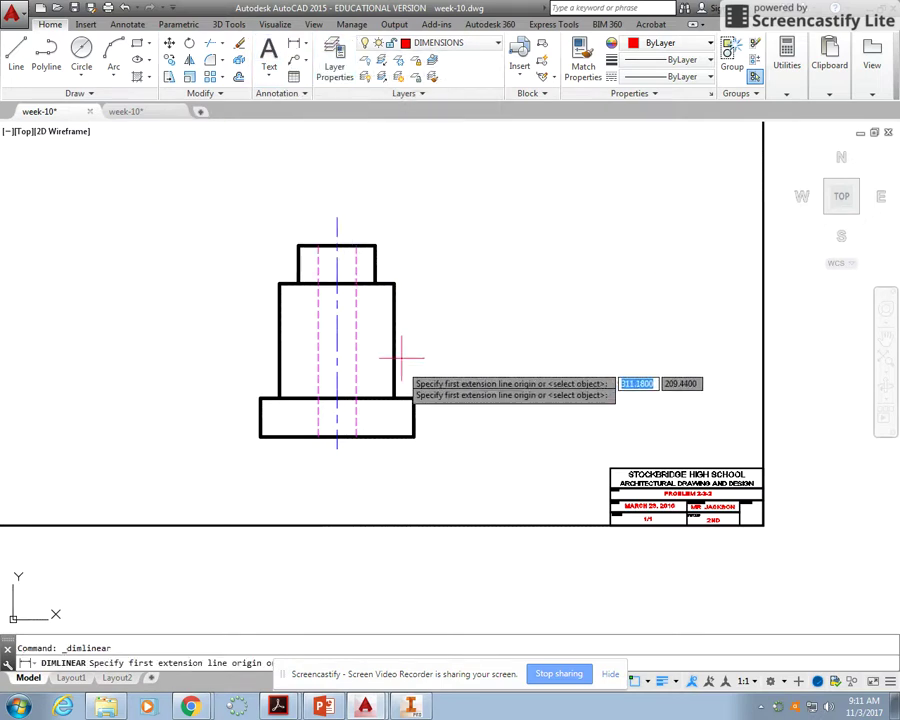
{"action": "left_click", "coordinate": [412, 435]}
{"action": "left_click", "coordinate": [414, 398]}
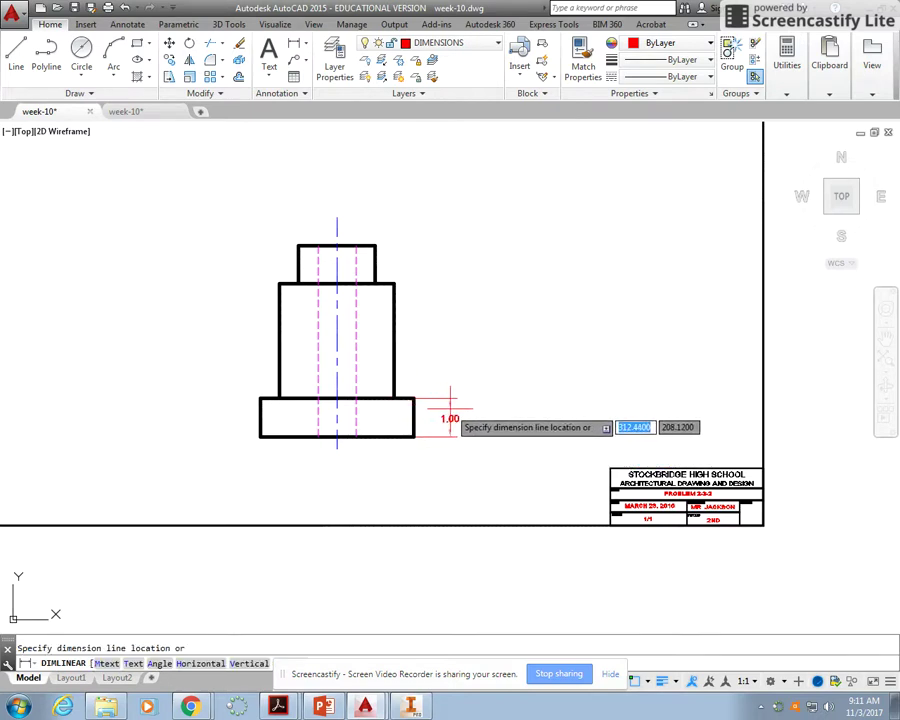
{"action": "key", "text": "Escape"}
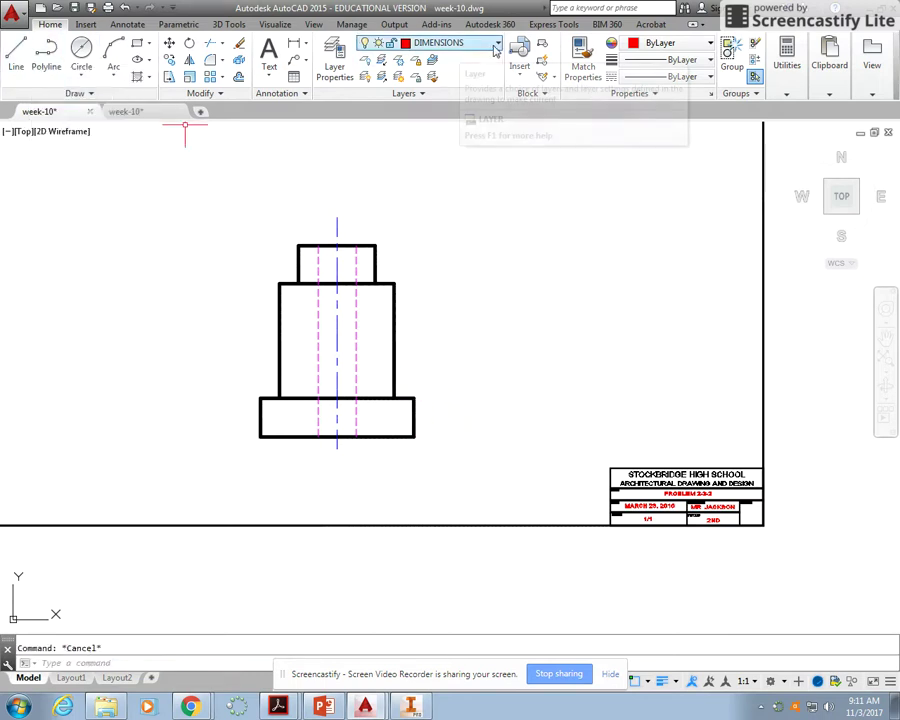
- On the Defpoints layer, draw a vertical line from the base's bottom-right corner
{"action": "left_click", "coordinate": [440, 43]}
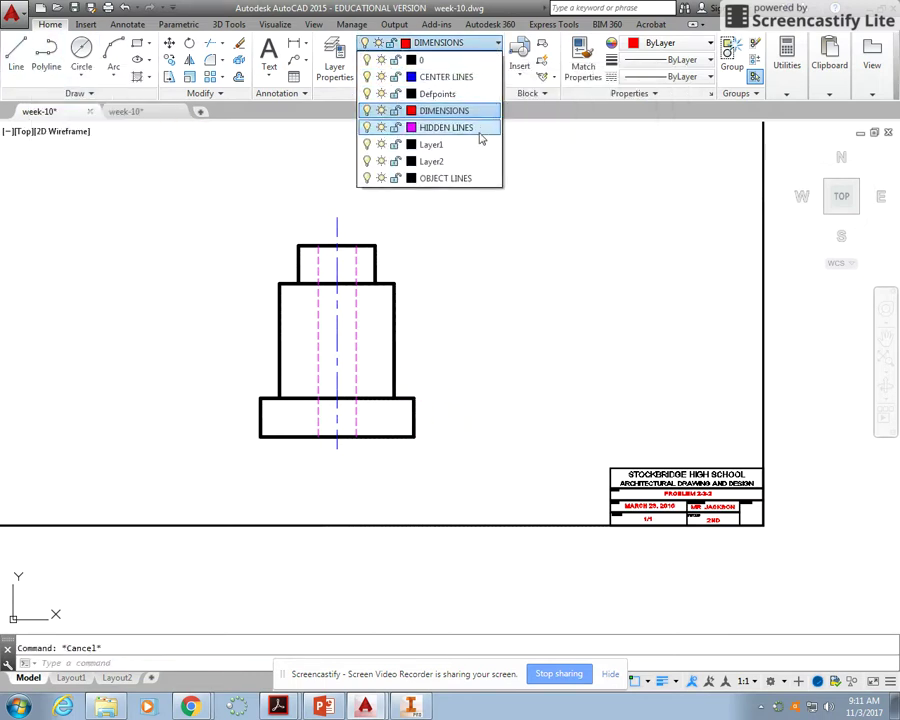
{"action": "left_click", "coordinate": [462, 93]}
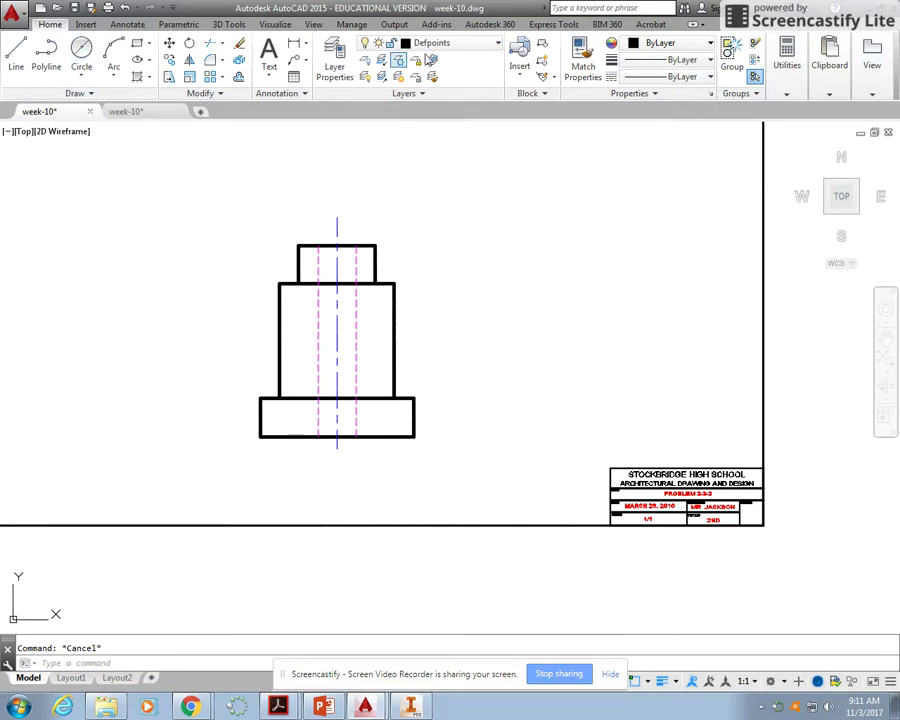
{"action": "left_click", "coordinate": [17, 57]}
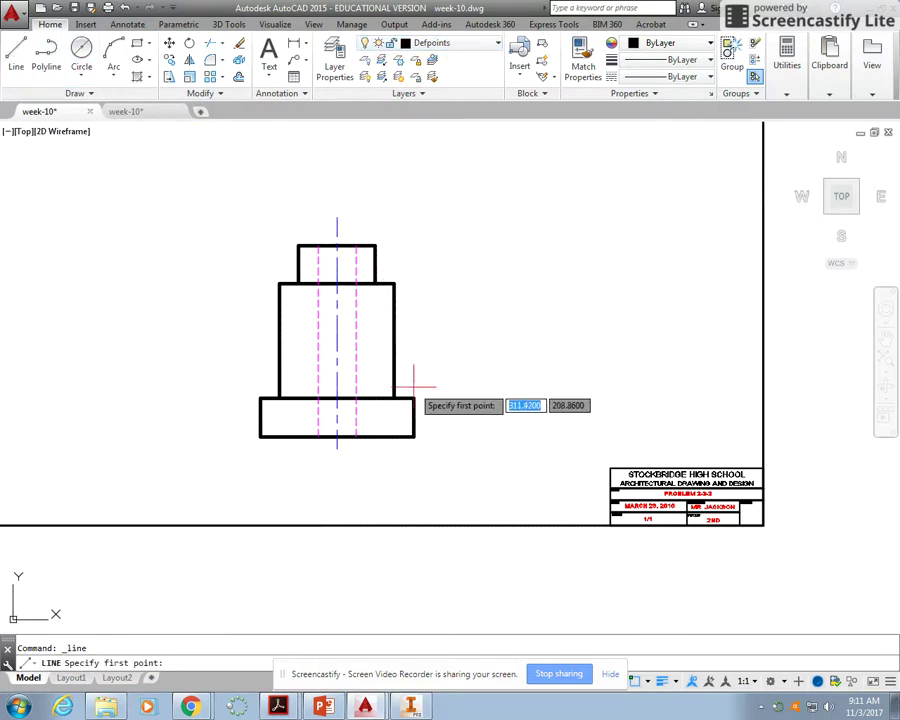
{"action": "left_click", "coordinate": [412, 437]}
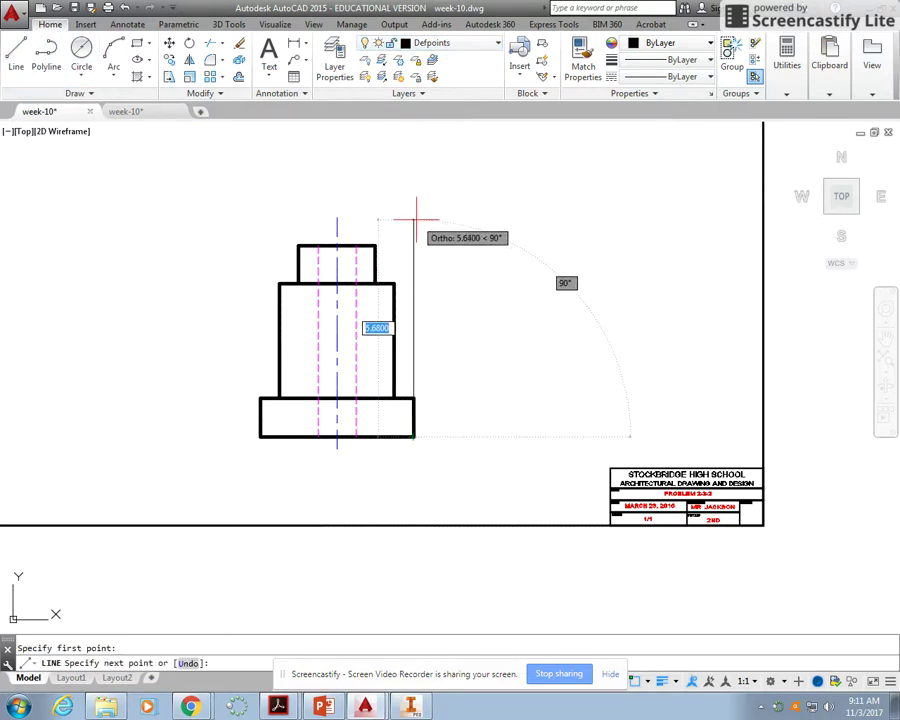
{"action": "key", "text": "Escape"}
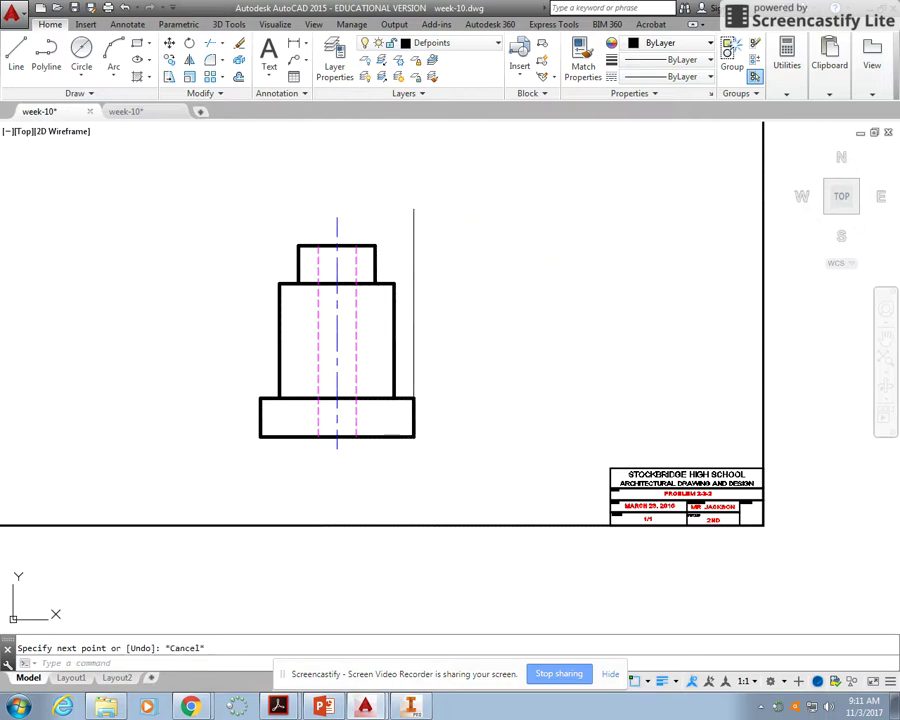
- Offset the vertical line three times to the right at 0.50 spacing
{"action": "type", "text": "o"}
{"action": "key", "text": "Return"}
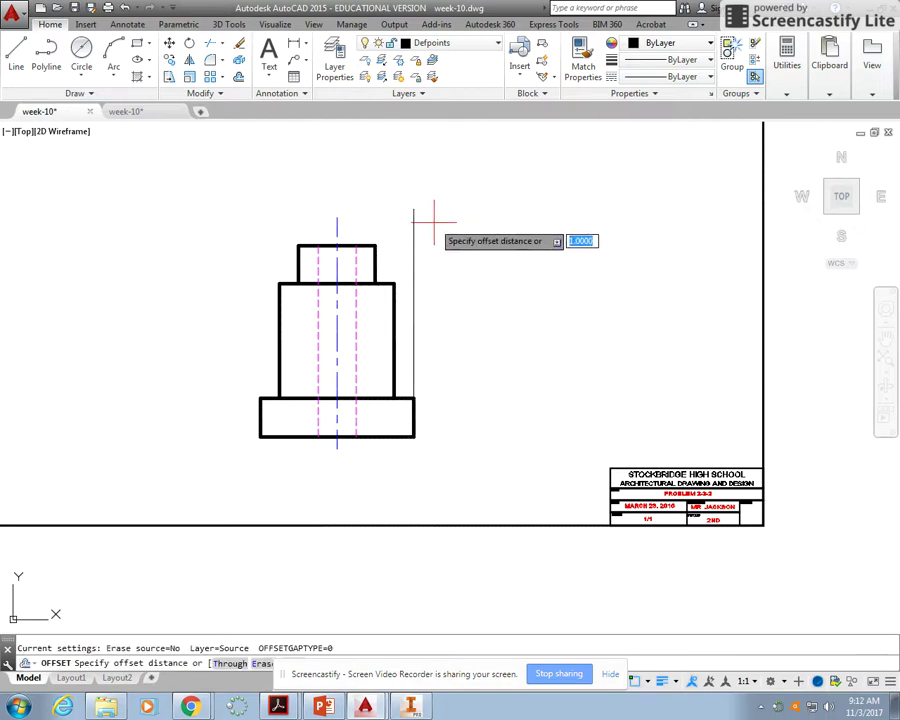
{"action": "type", "text": ".50"}
{"action": "key", "text": "Return"}
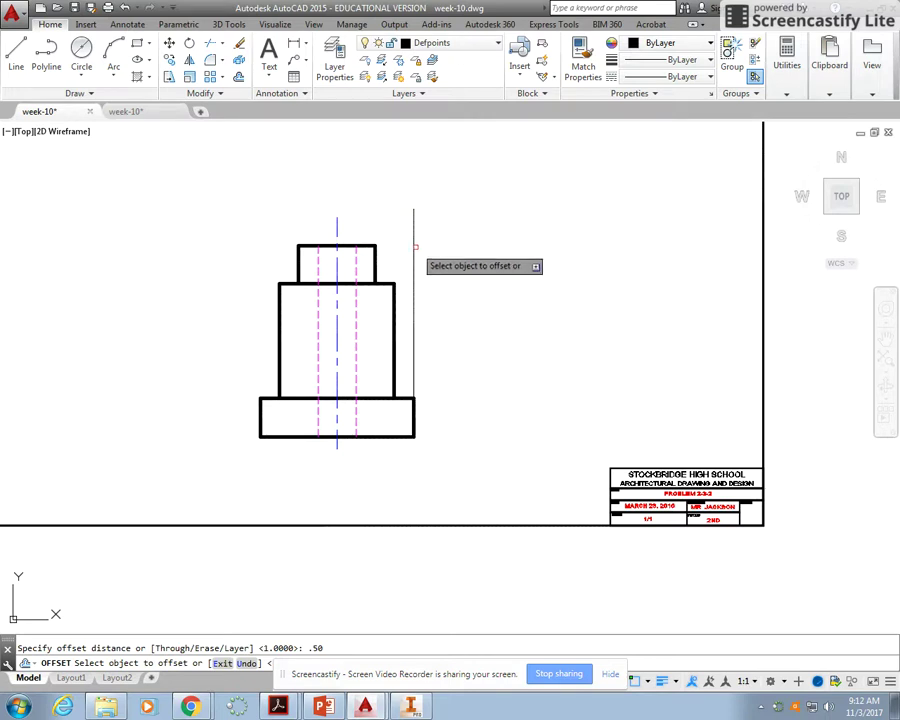
{"action": "left_click", "coordinate": [413, 255]}
{"action": "left_click", "coordinate": [434, 278]}
{"action": "left_click", "coordinate": [433, 278]}
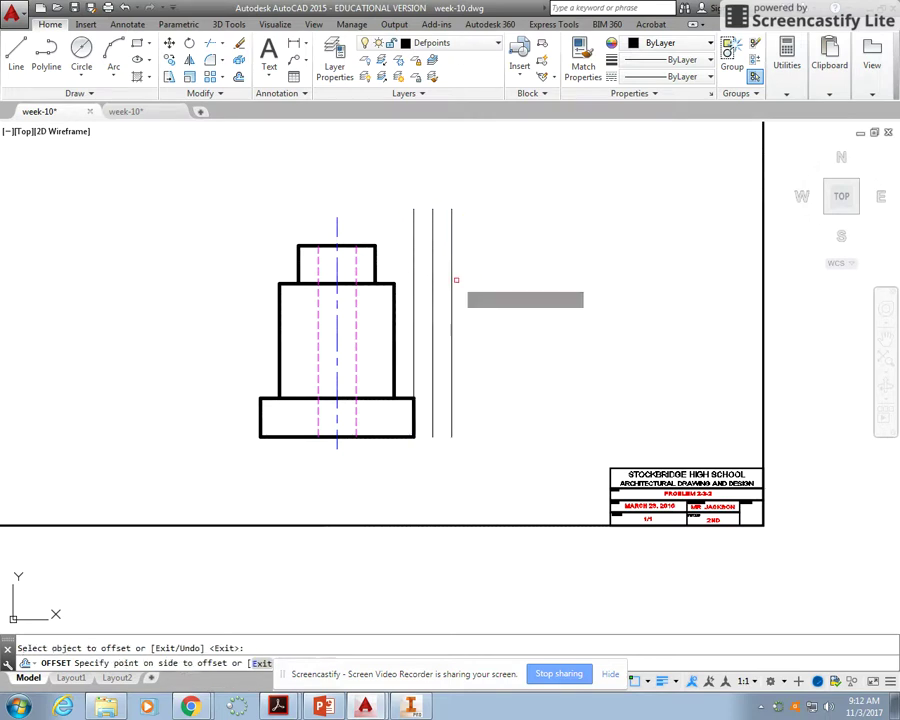
{"action": "left_click", "coordinate": [452, 290]}
{"action": "left_click", "coordinate": [452, 287]}
{"action": "left_click", "coordinate": [480, 289]}
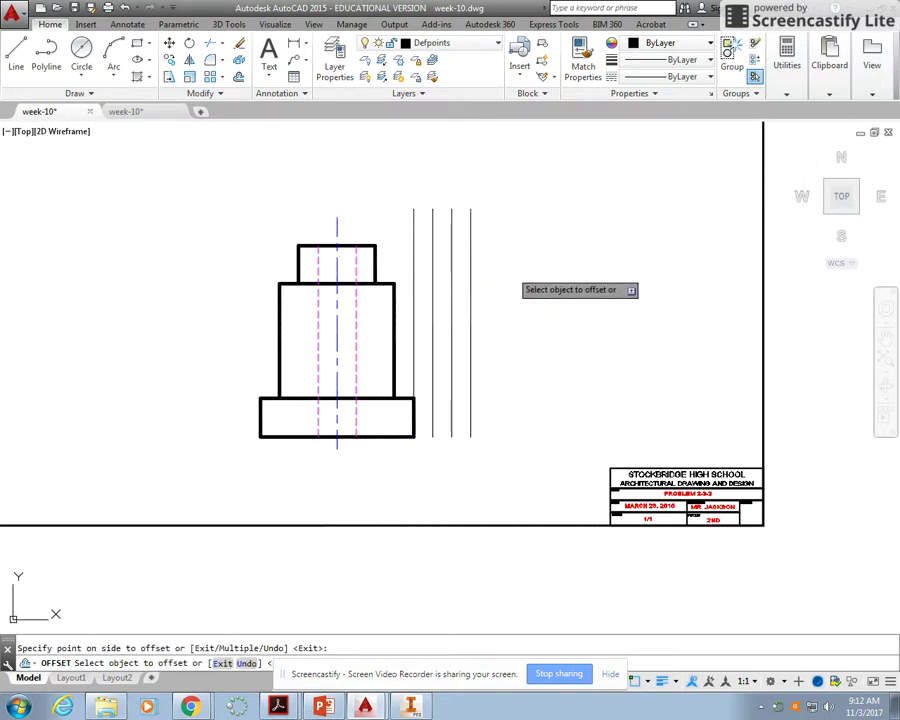
{"action": "right_click", "coordinate": [511, 277]}
{"action": "left_click", "coordinate": [540, 281]}
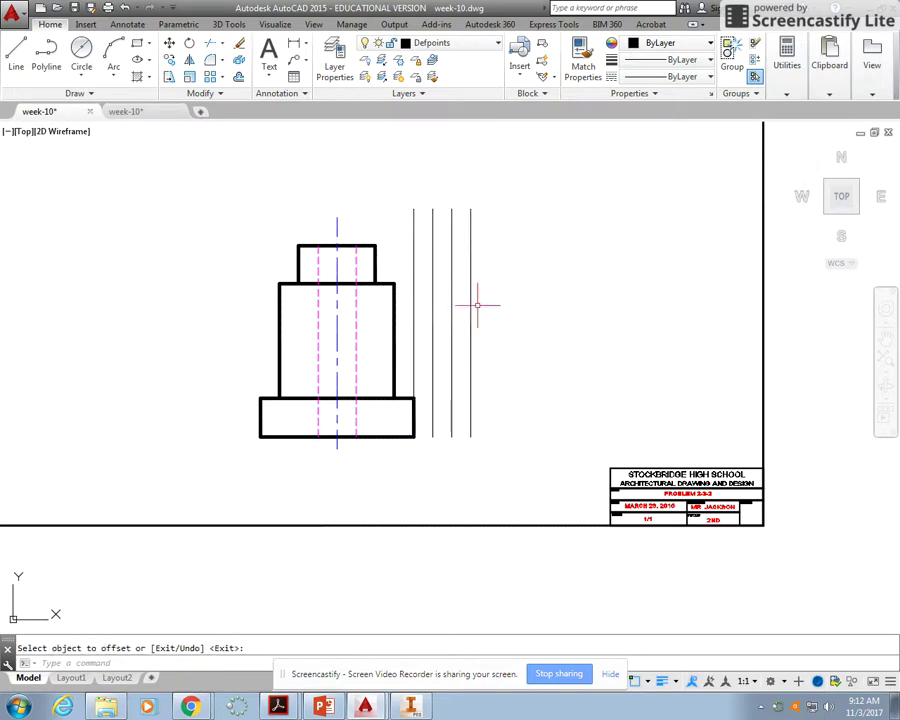
- Delete the original vertical line and make DIMENSIONS the current layer
{"action": "left_click", "coordinate": [414, 310]}
{"action": "key", "text": "Delete"}
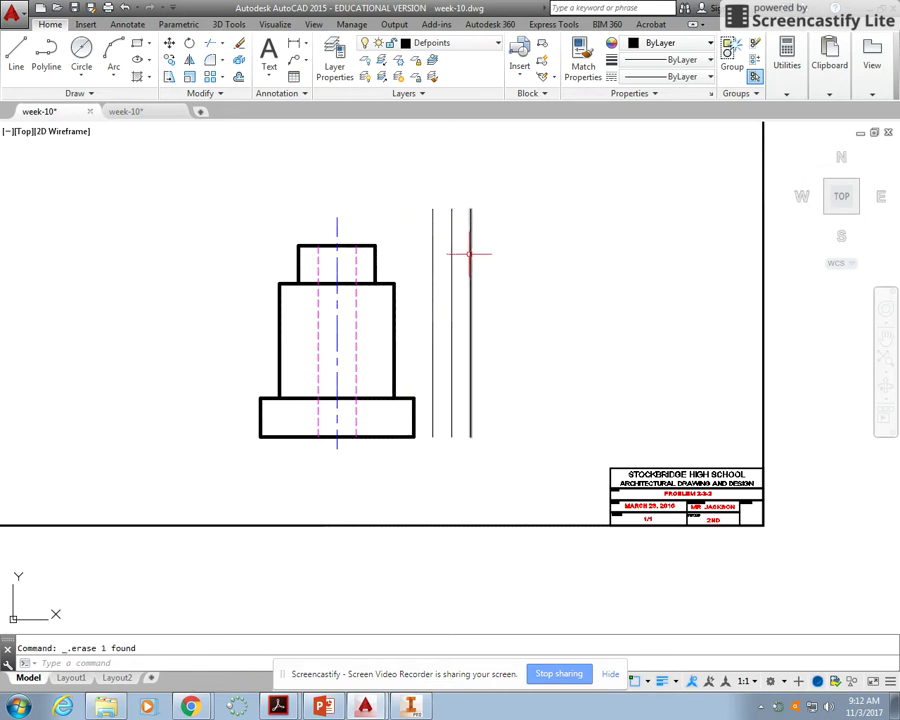
{"action": "left_click", "coordinate": [480, 43]}
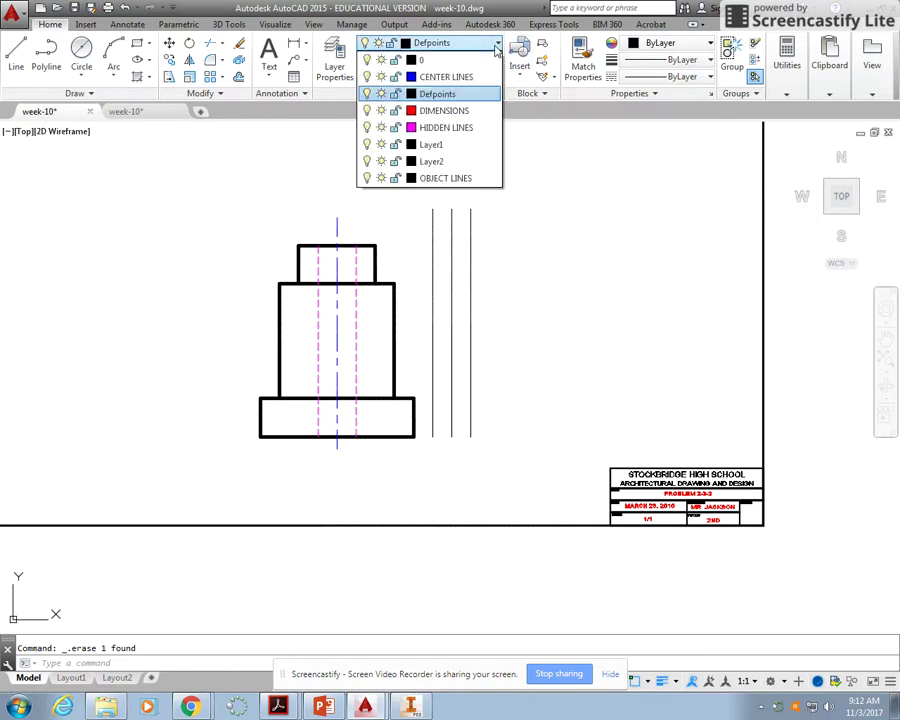
{"action": "left_click", "coordinate": [452, 110]}
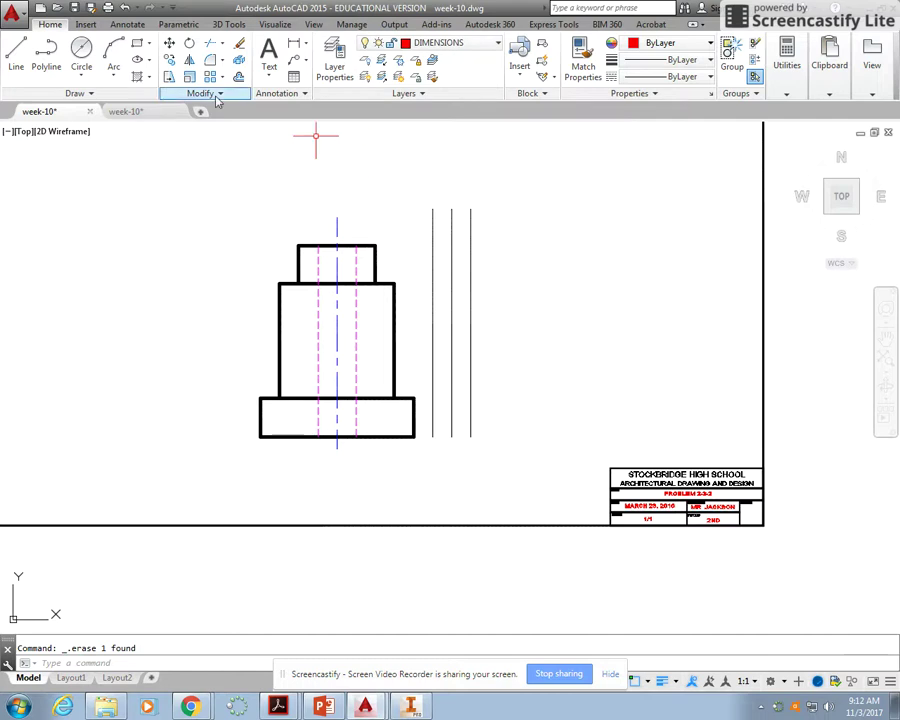
- Add a 1.00 linear dimension for the base height on the first guide line
{"action": "left_click", "coordinate": [306, 46]}
{"action": "left_click", "coordinate": [318, 66]}
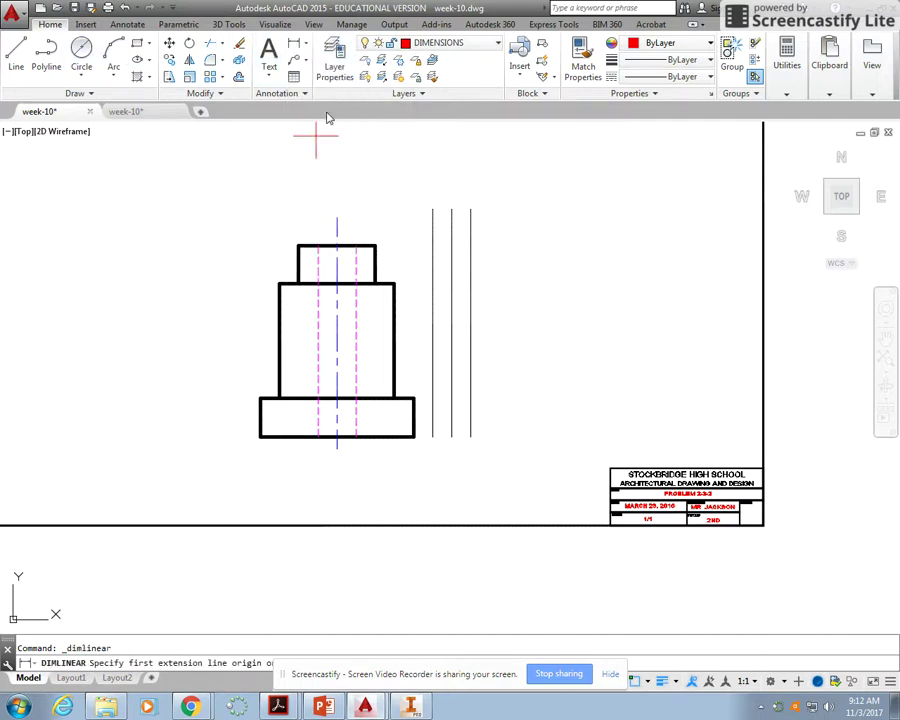
{"action": "left_click", "coordinate": [412, 436]}
{"action": "left_click", "coordinate": [414, 398]}
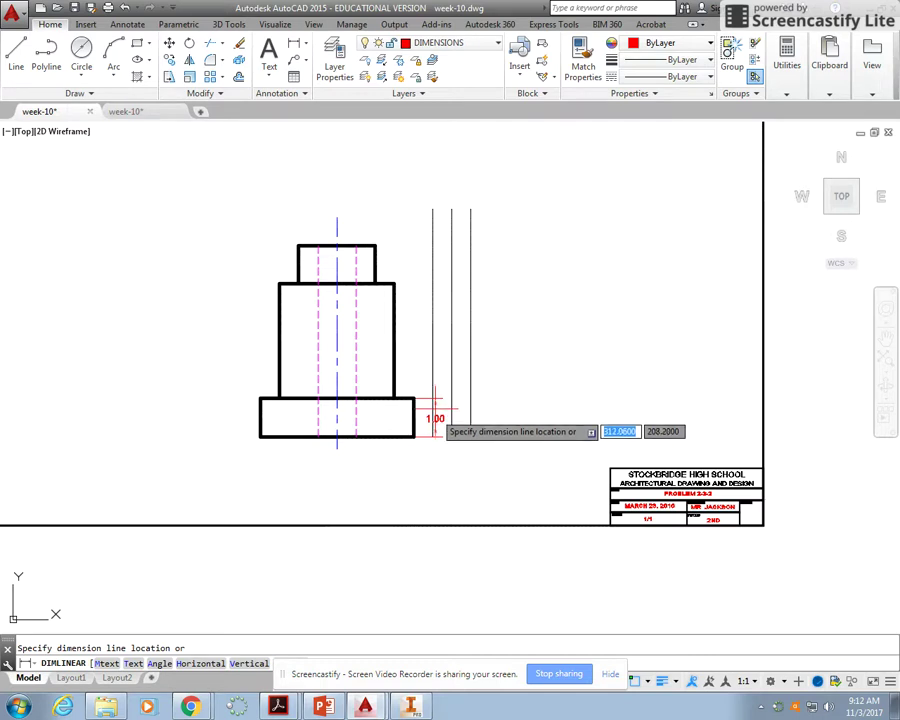
{"action": "left_click", "coordinate": [432, 436]}
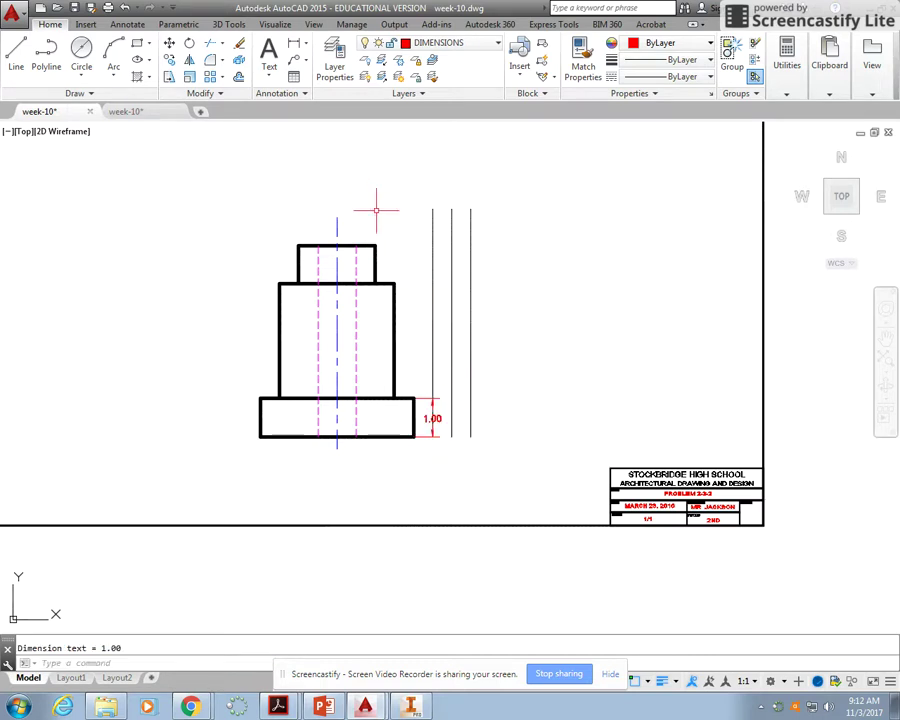
- Add the 4.00 and 5.00 linear height dimensions on the second and third guide lines
{"action": "right_click", "coordinate": [405, 226]}
{"action": "left_click", "coordinate": [466, 232]}
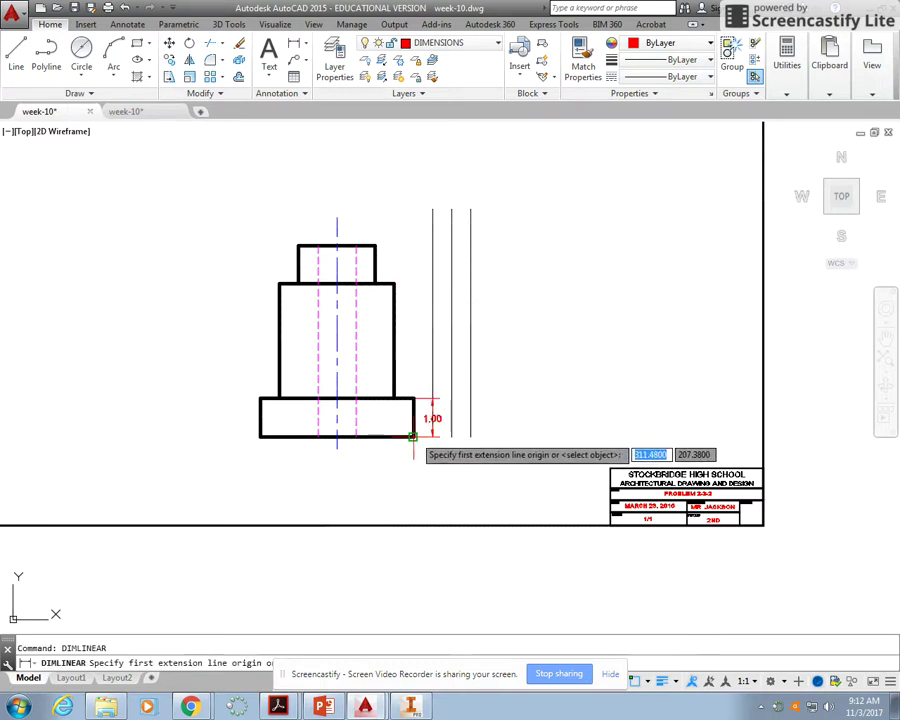
{"action": "left_click", "coordinate": [414, 398]}
{"action": "left_click", "coordinate": [394, 285]}
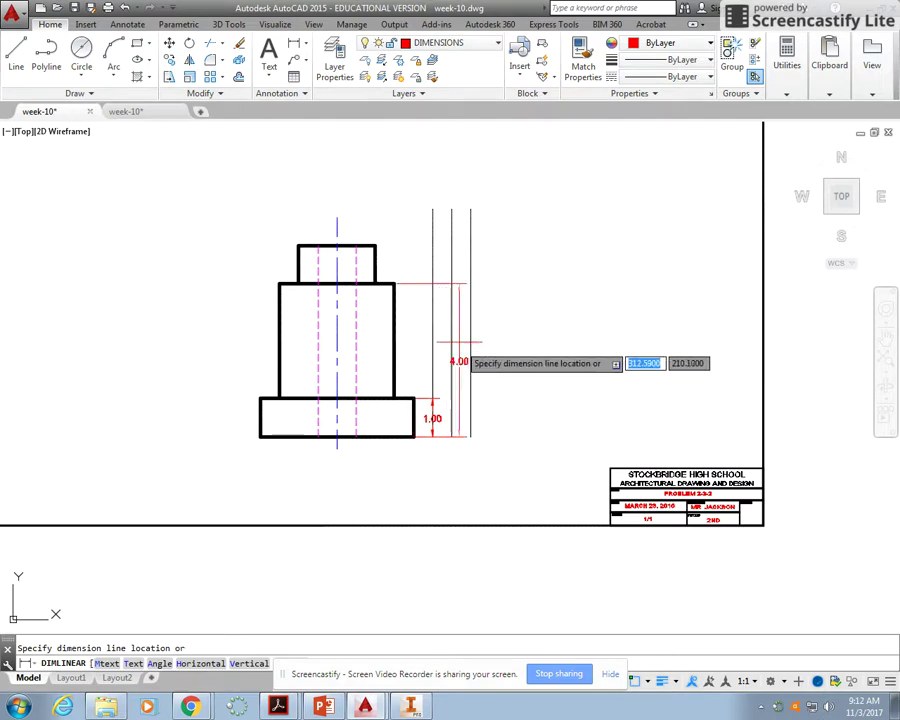
{"action": "left_click", "coordinate": [451, 437]}
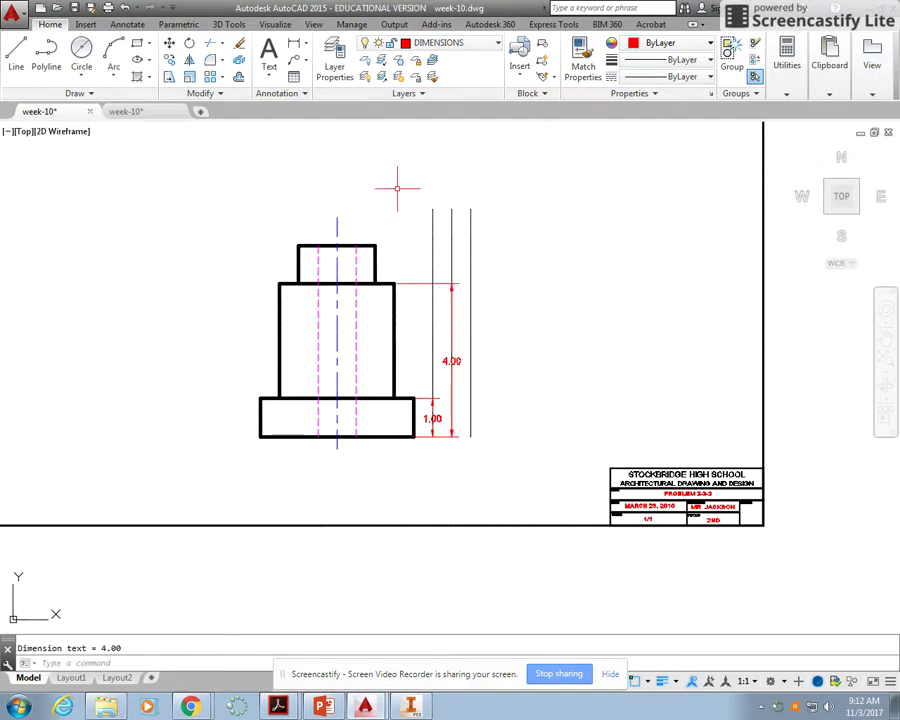
{"action": "right_click", "coordinate": [395, 192]}
{"action": "left_click", "coordinate": [448, 203]}
{"action": "left_click", "coordinate": [414, 399]}
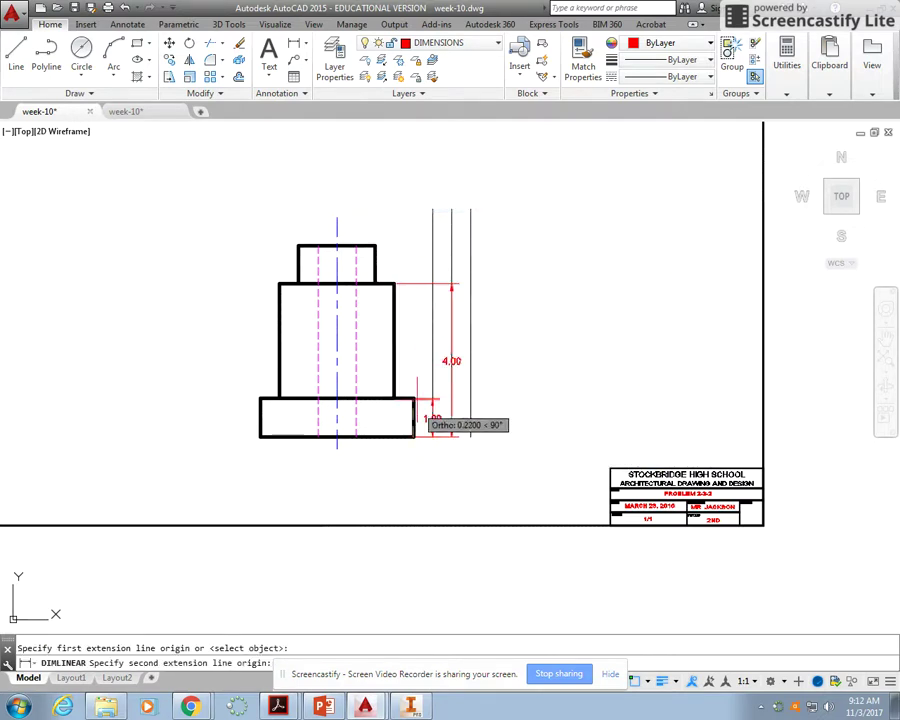
{"action": "left_click", "coordinate": [375, 245]}
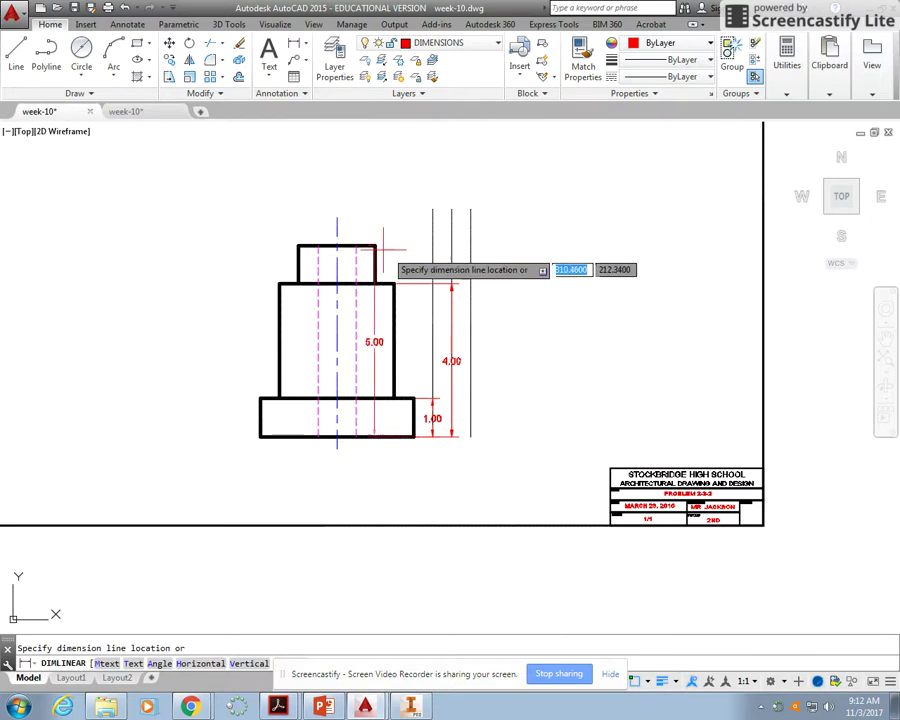
{"action": "left_click", "coordinate": [470, 436]}
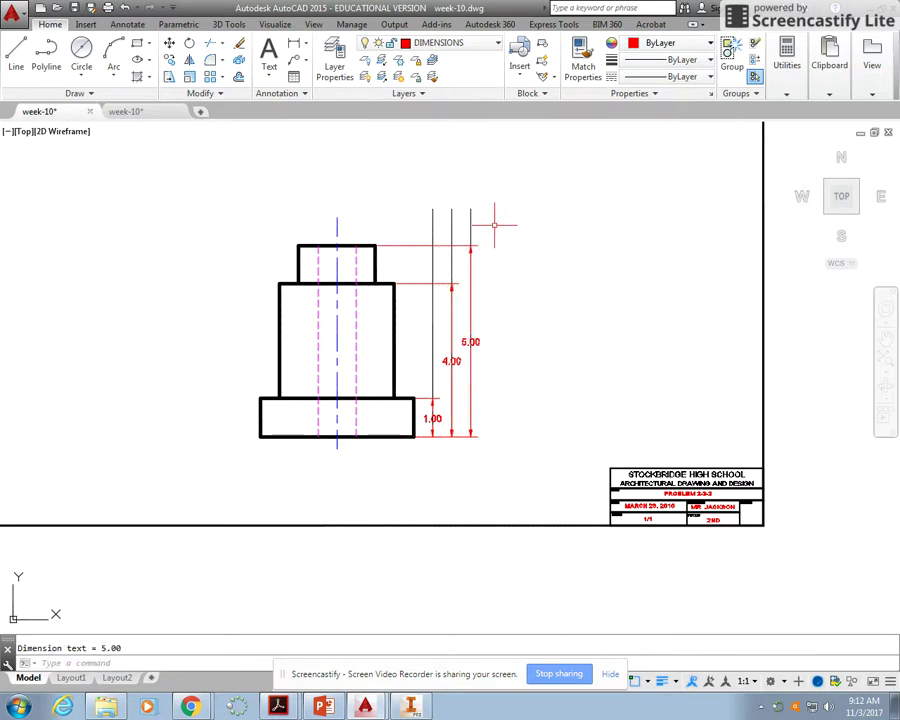
{"action": "key", "text": "Escape"}
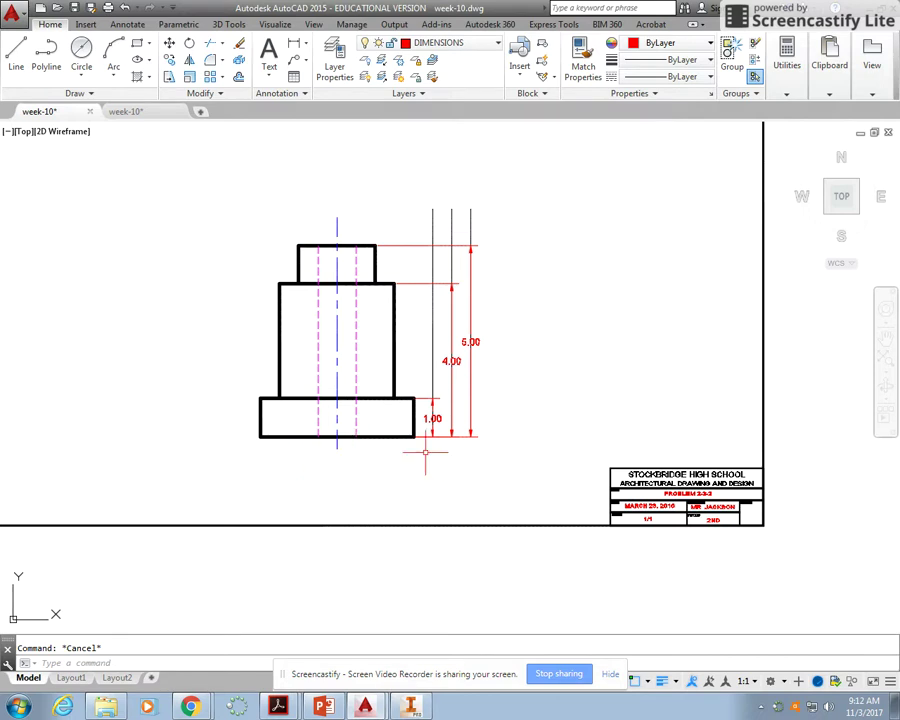
- Select and delete the three vertical guide lines
{"action": "middle_click_drag", "start_coordinate": [456, 204], "coordinate": [472, 365]}
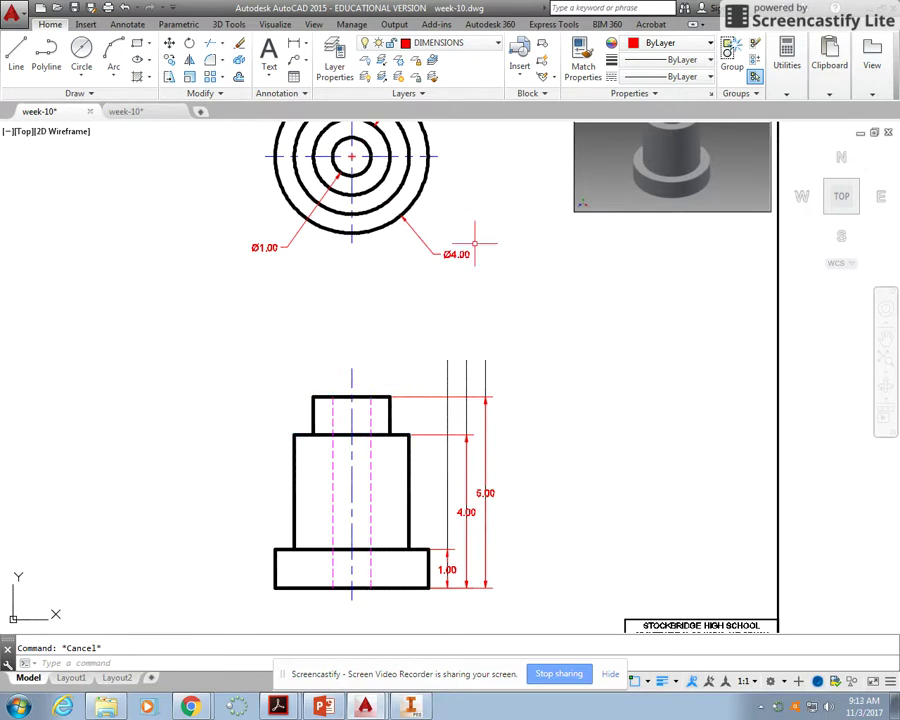
{"action": "middle_click_drag", "start_coordinate": [575, 413], "coordinate": [496, 293]}
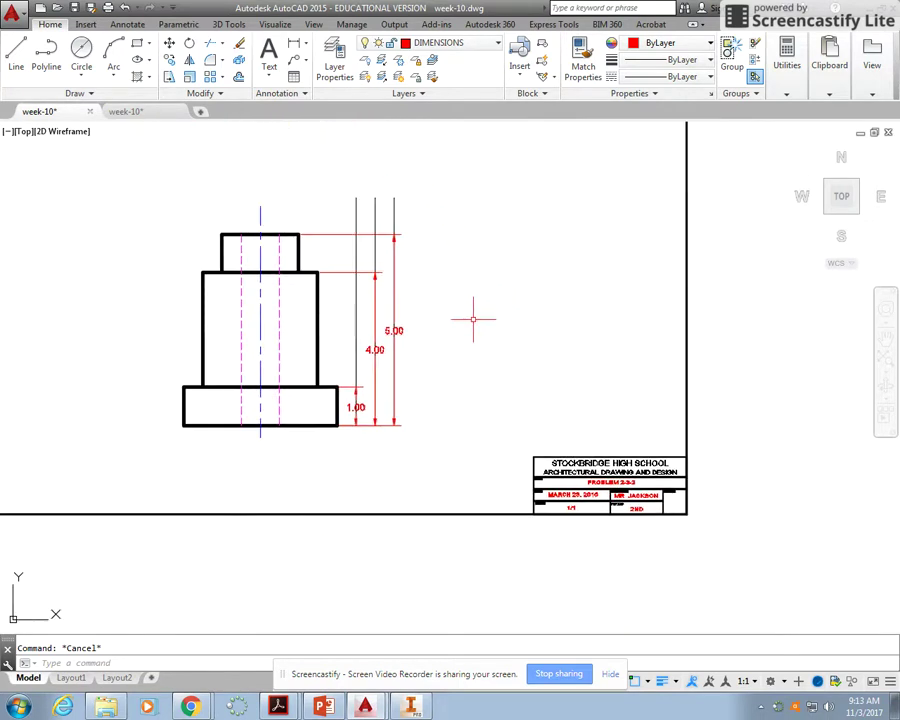
{"action": "left_click", "coordinate": [418, 191]}
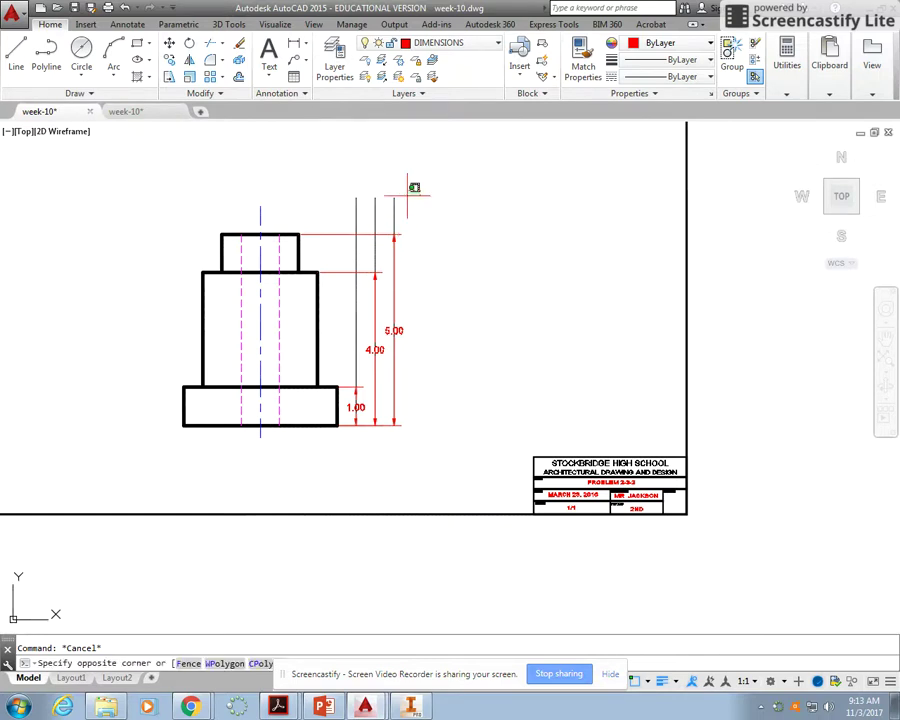
{"action": "left_click", "coordinate": [351, 202]}
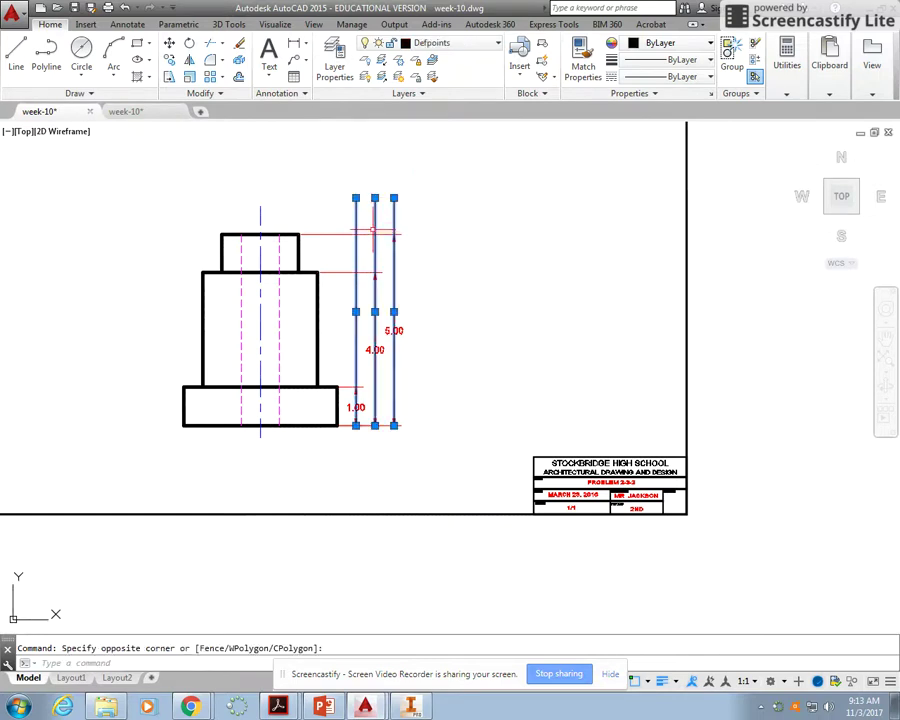
{"action": "key", "text": "Delete"}
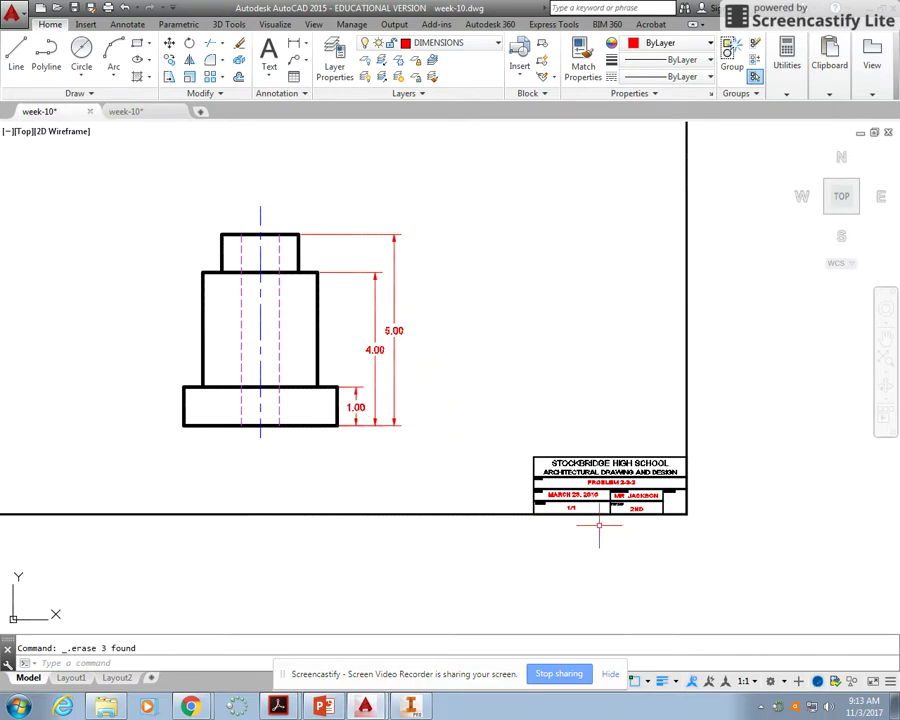
- Replace the title text PROBLEM 2-3-2 with CAST IRON COLLAR
{"action": "scroll", "coordinate": [600, 525], "scroll_direction": "up", "scroll_amount": 5}
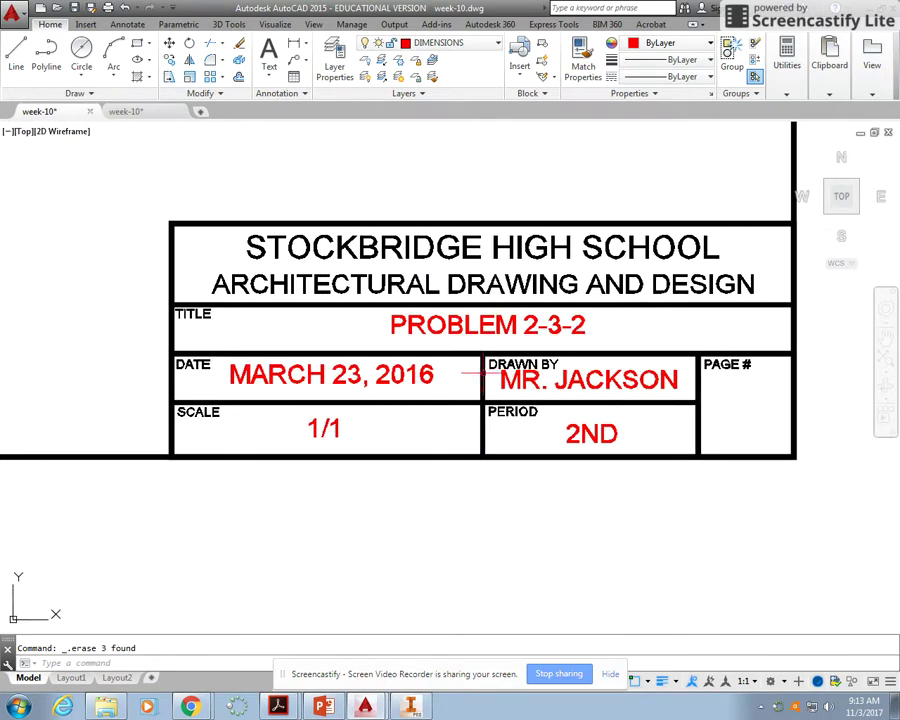
{"action": "left_click", "coordinate": [476, 329]}
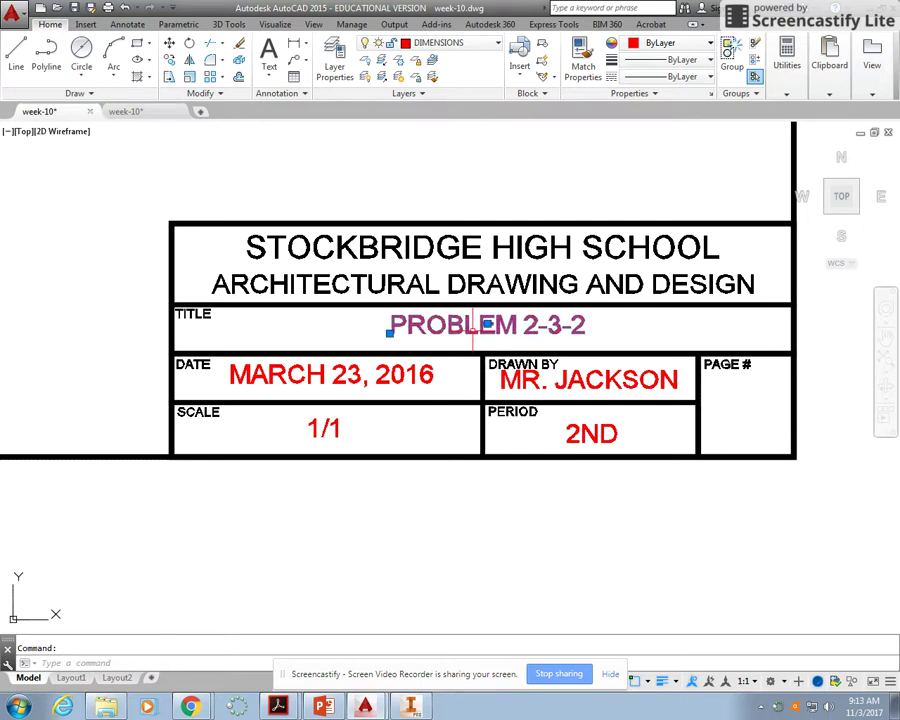
{"action": "double_click", "coordinate": [476, 325]}
{"action": "type", "text": "cas"}
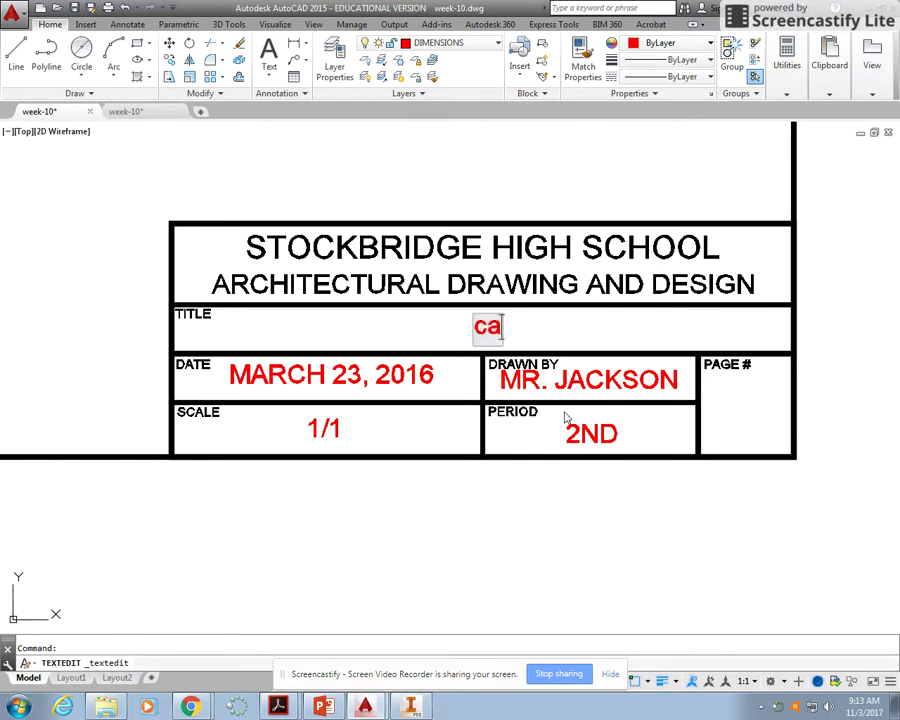
{"action": "key", "text": "BackSpace"}
{"action": "key", "text": "BackSpace"}
{"action": "key", "text": "BackSpace"}
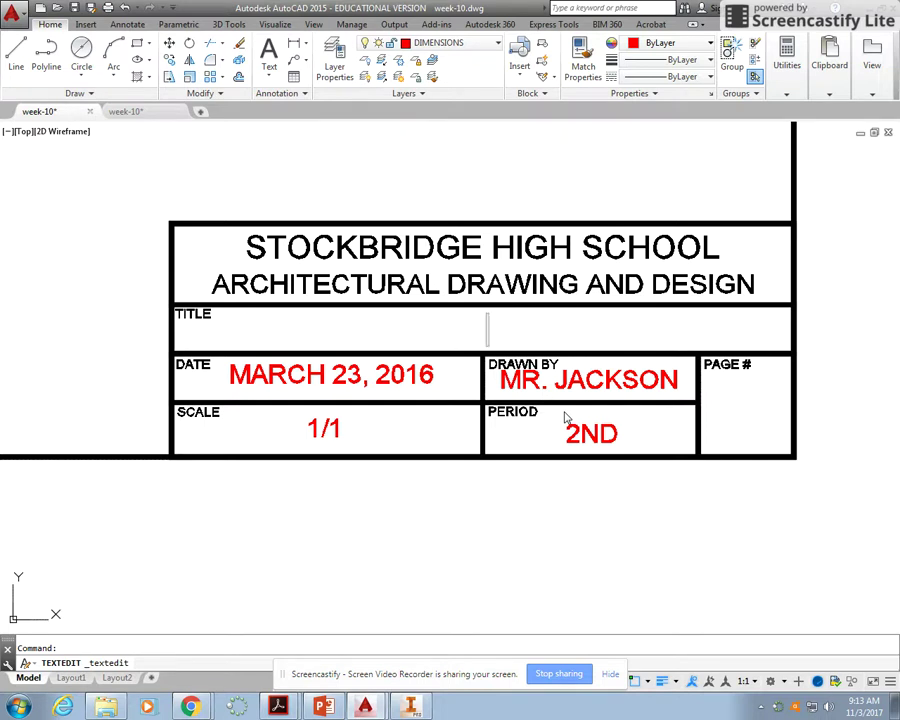
{"action": "type", "text": "CAST"}
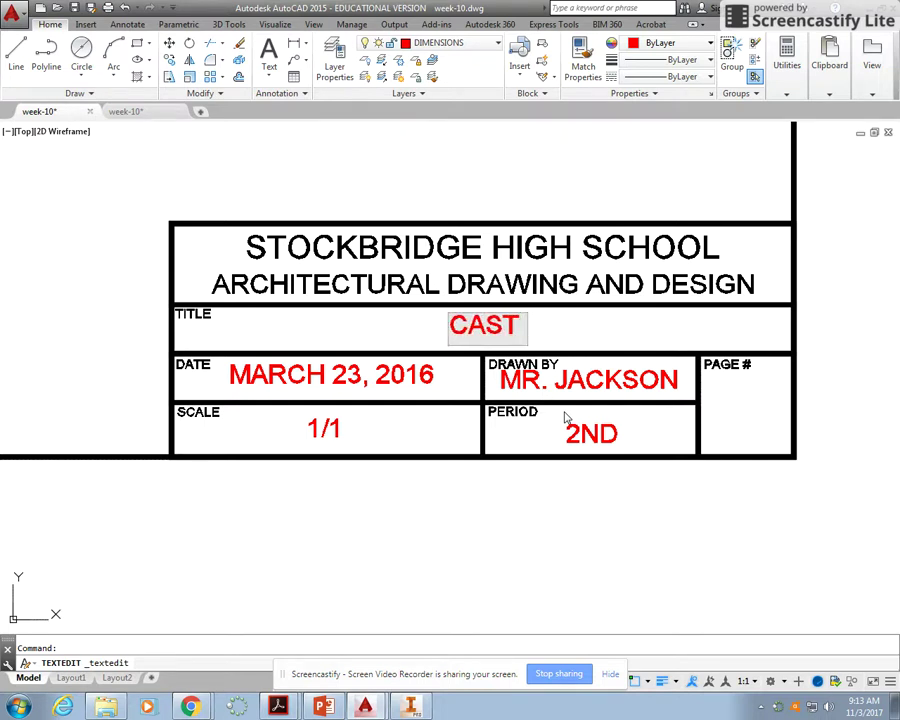
{"action": "type", "text": " IRON COLLAR"}
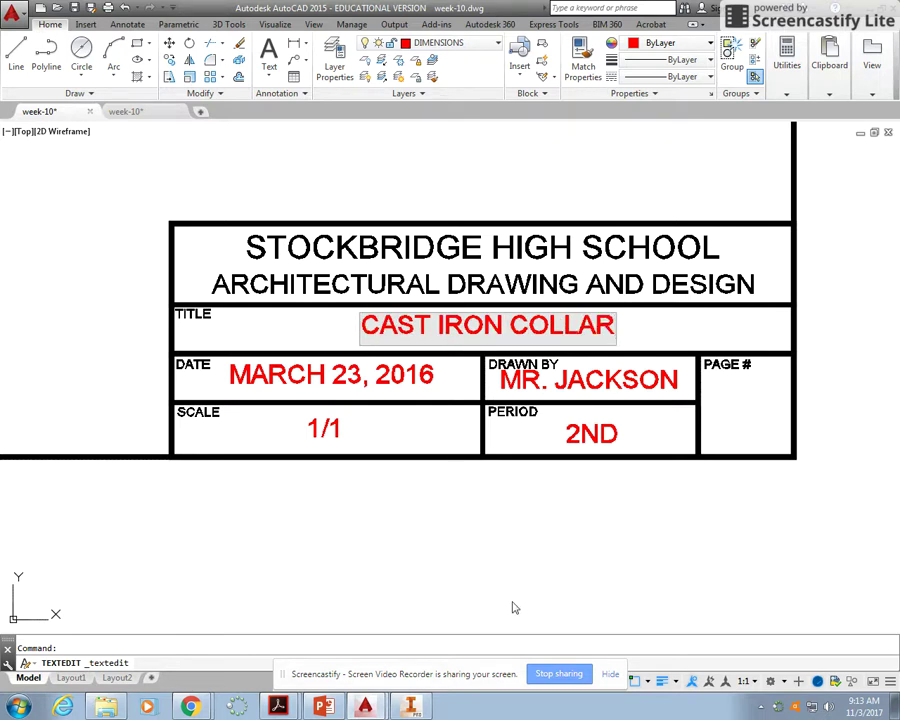
{"action": "key", "text": "Return"}
{"action": "key", "text": "Return"}
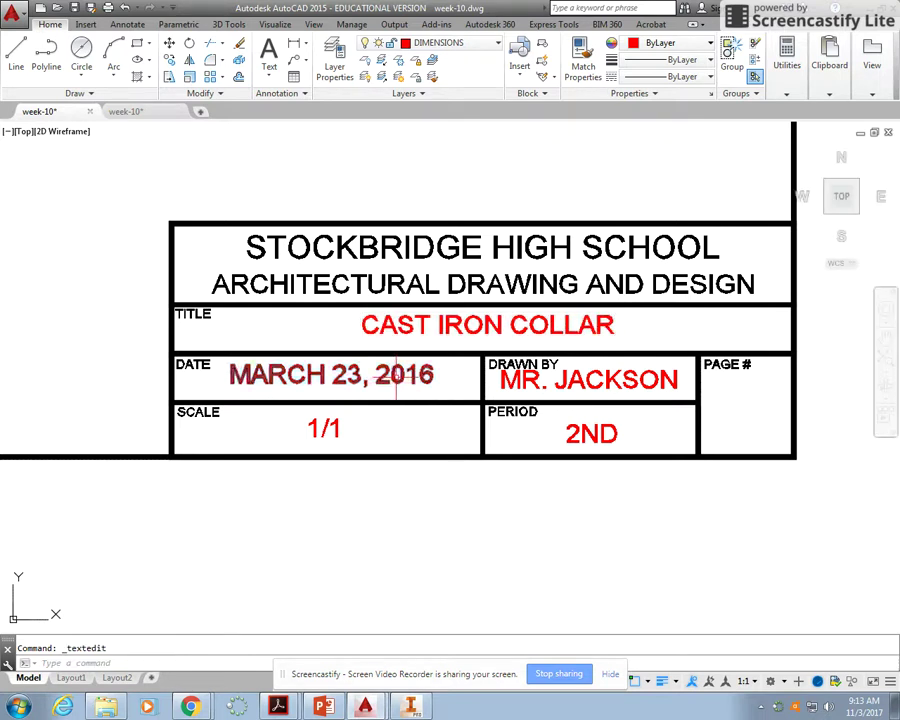
- Edit the date to read NOV. 3, 2017
{"action": "double_click", "coordinate": [397, 378]}
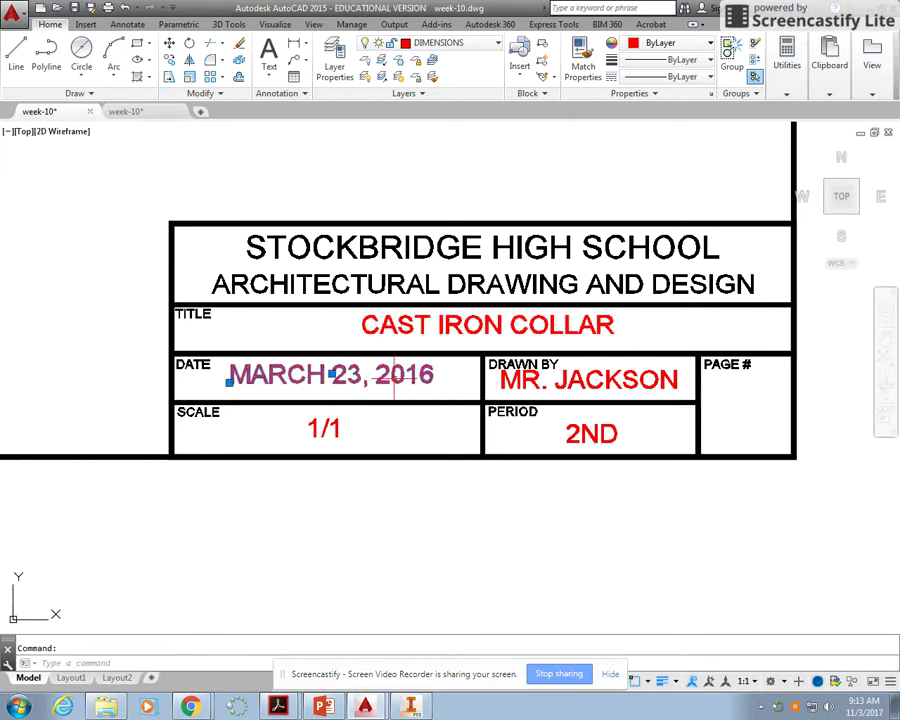
{"action": "left_click", "coordinate": [333, 376]}
{"action": "left_click_drag", "start_coordinate": [333, 376], "coordinate": [221, 390]}
{"action": "type", "text": "NOV"}
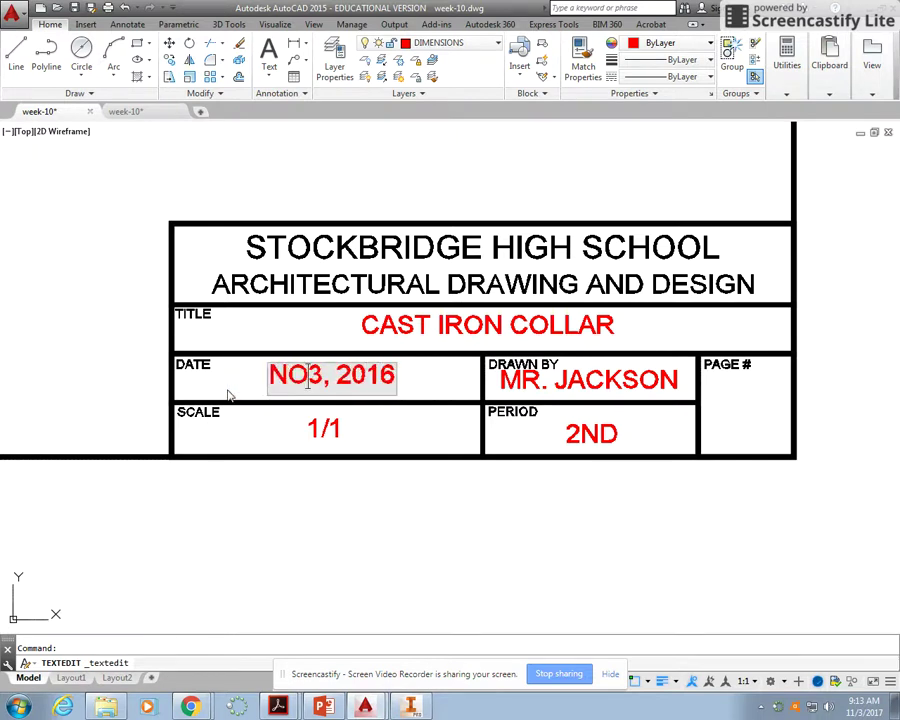
{"action": "type", "text": "."}
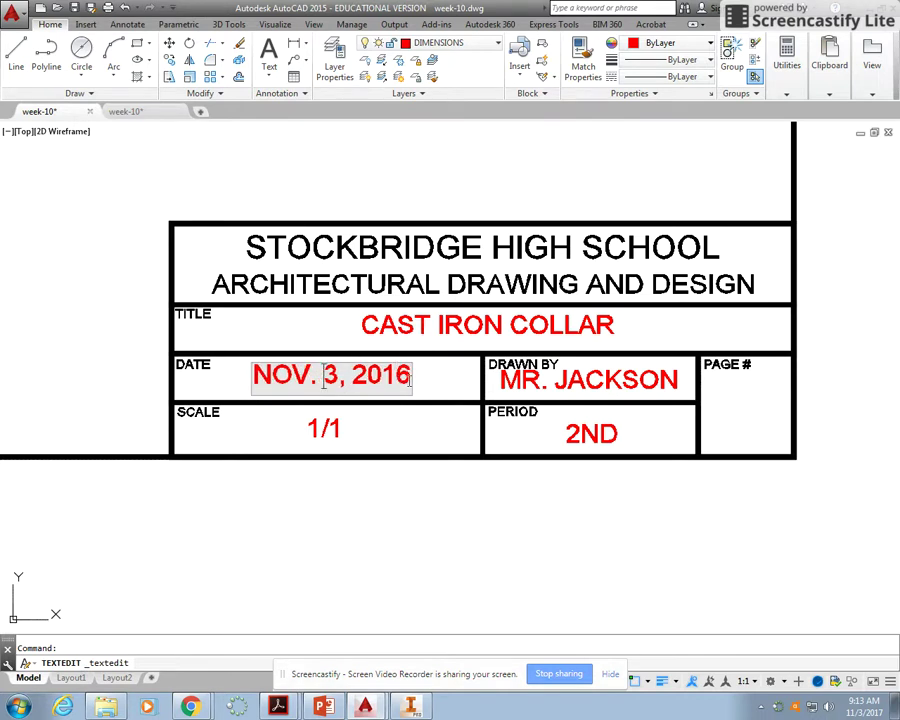
{"action": "key", "text": "BackSpace"}
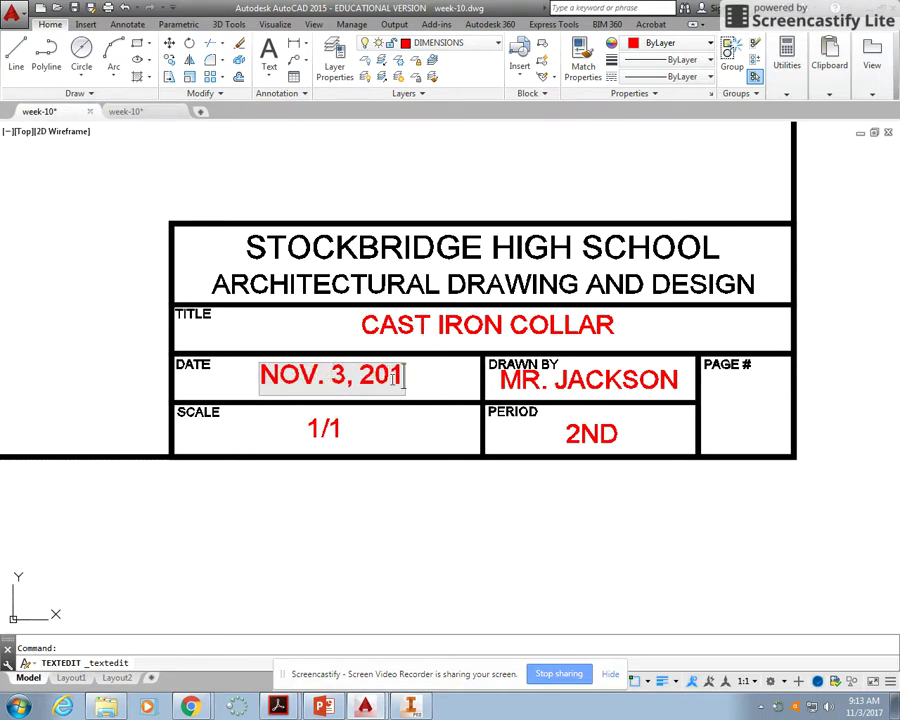
{"action": "type", "text": "7"}
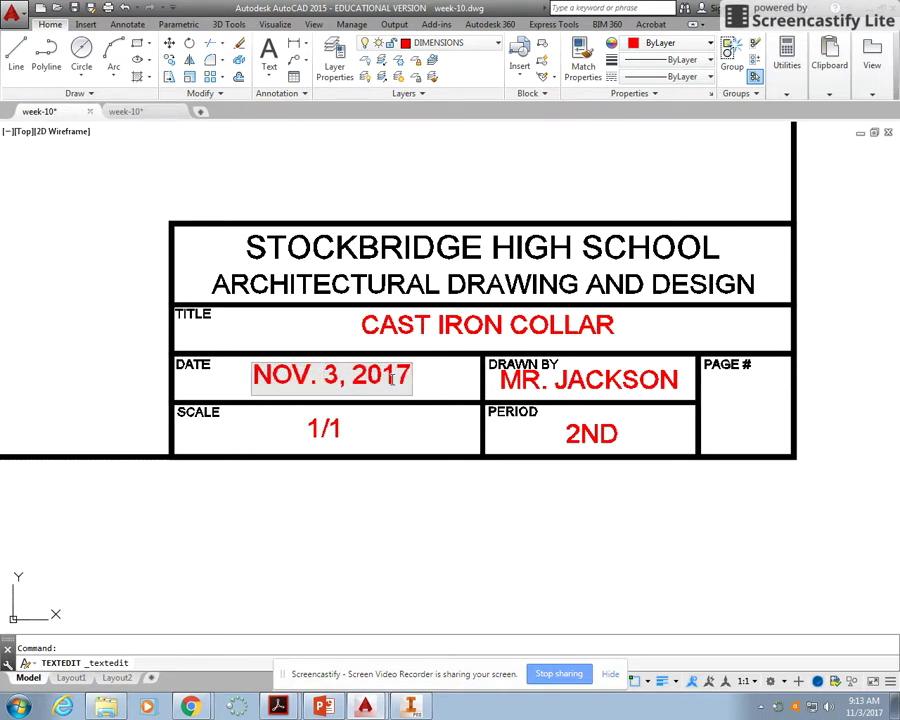
{"action": "left_click", "coordinate": [613, 387]}
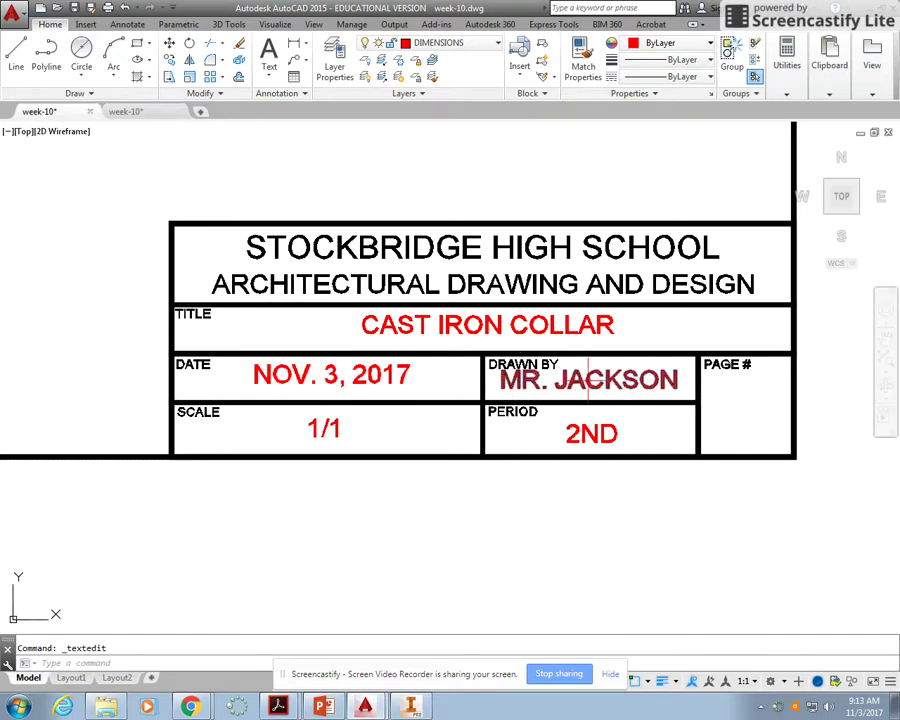
{"action": "left_click", "coordinate": [588, 362]}
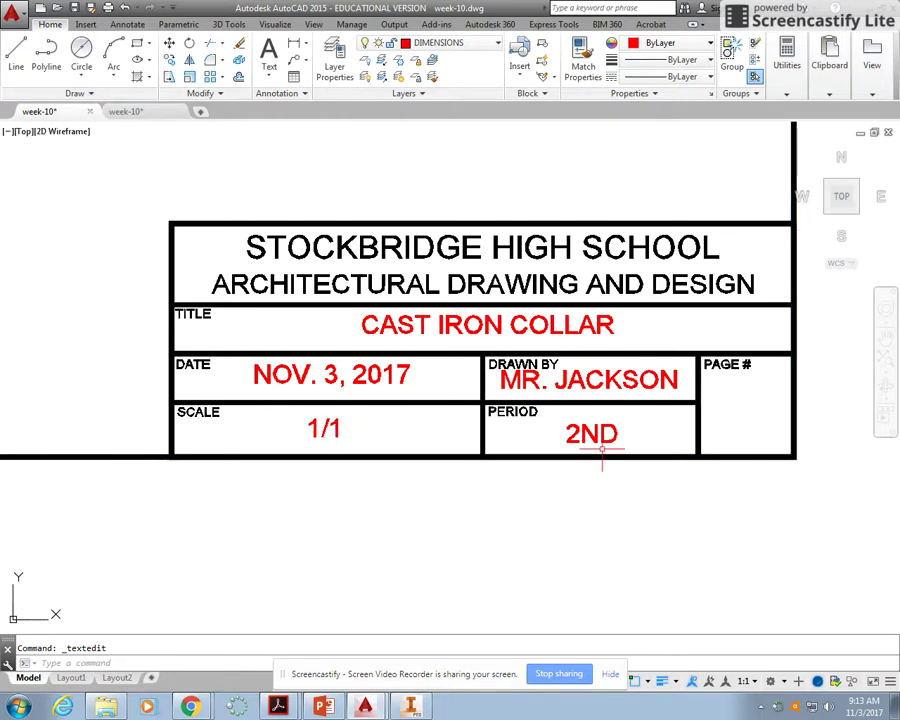
- Enlarge the shaded 3D collar image by stretching its top-right corner grip
{"action": "scroll", "coordinate": [607, 384], "scroll_direction": "down", "scroll_amount": 4}
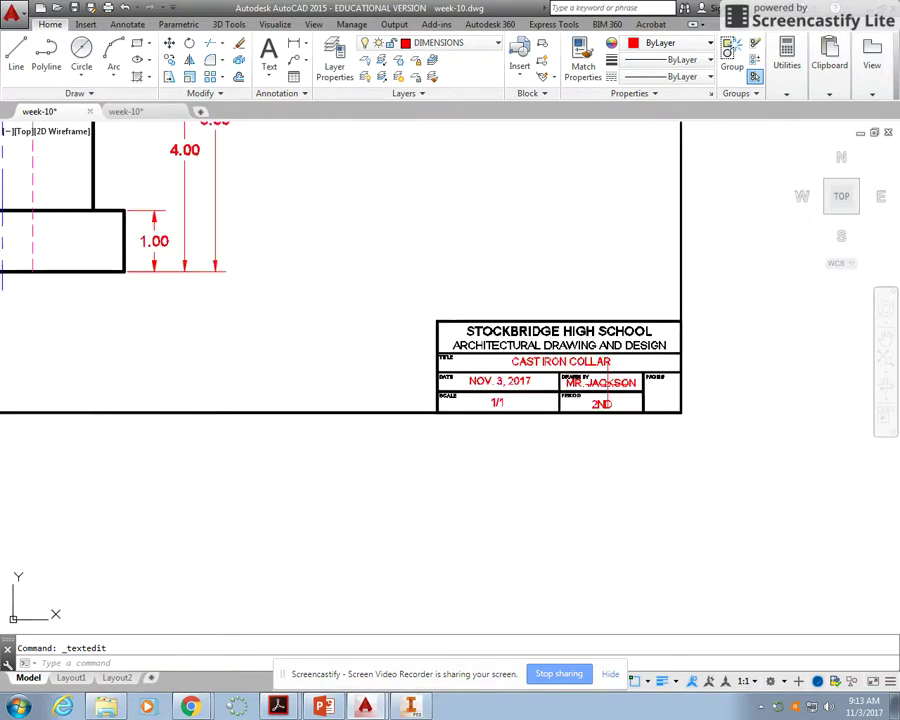
{"action": "scroll", "coordinate": [607, 385], "scroll_direction": "down", "scroll_amount": 5}
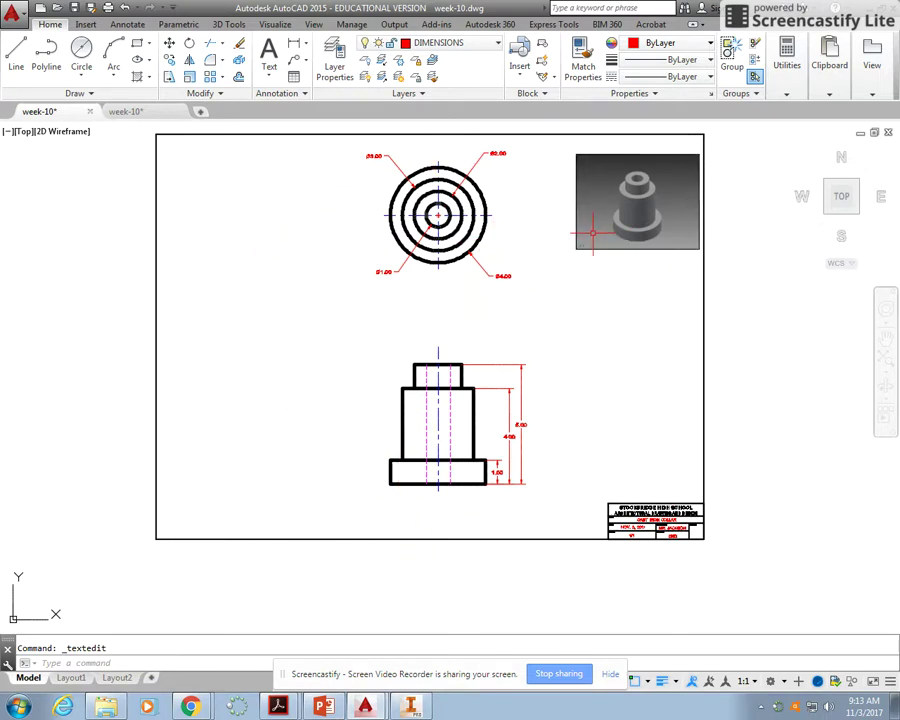
{"action": "left_click", "coordinate": [655, 172]}
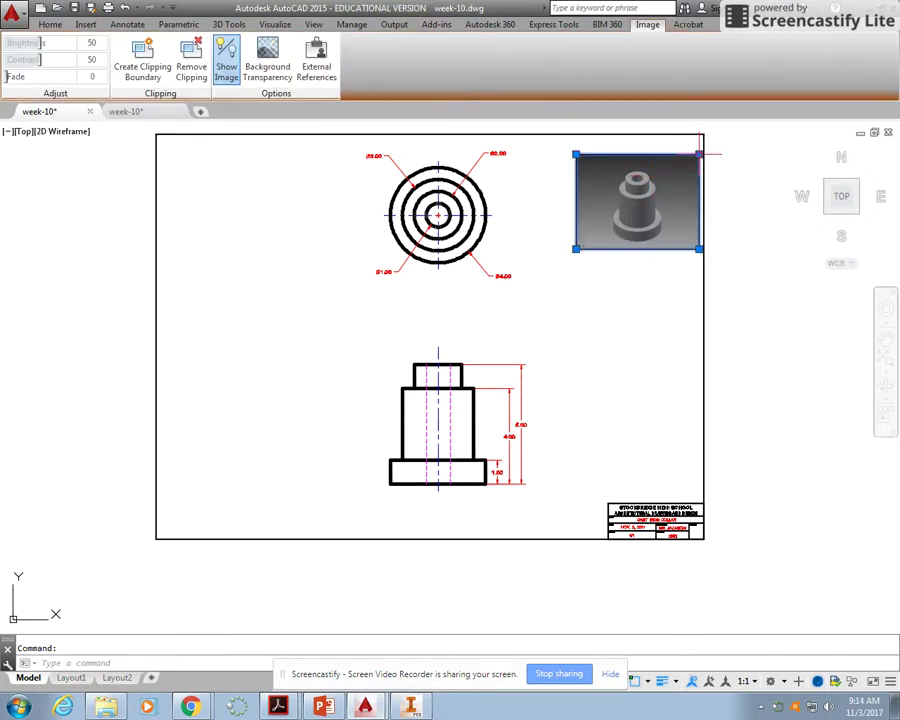
{"action": "left_click", "coordinate": [699, 155]}
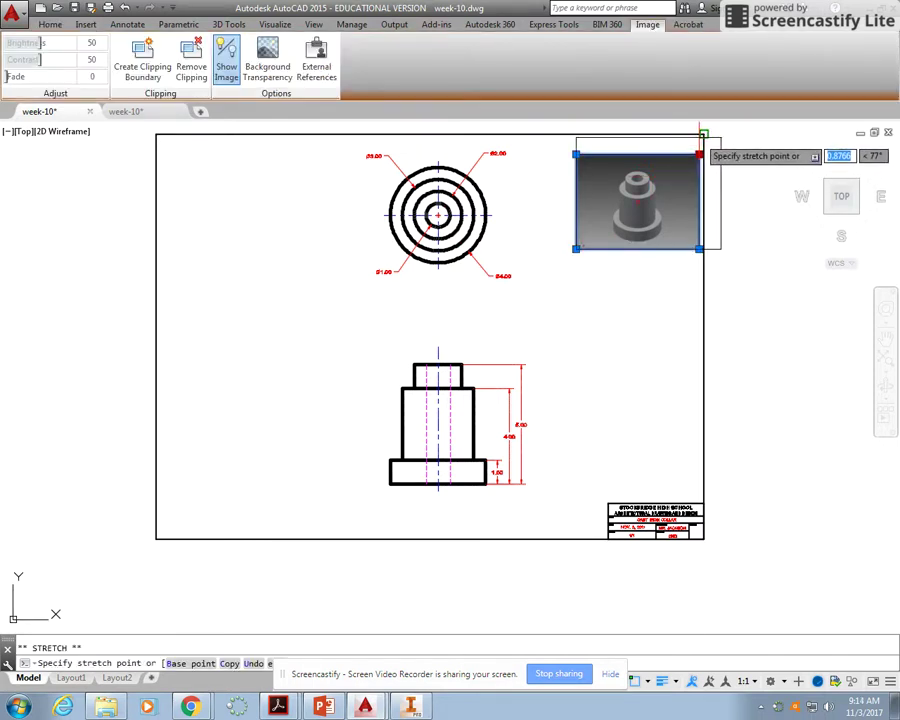
{"action": "left_click", "coordinate": [725, 134]}
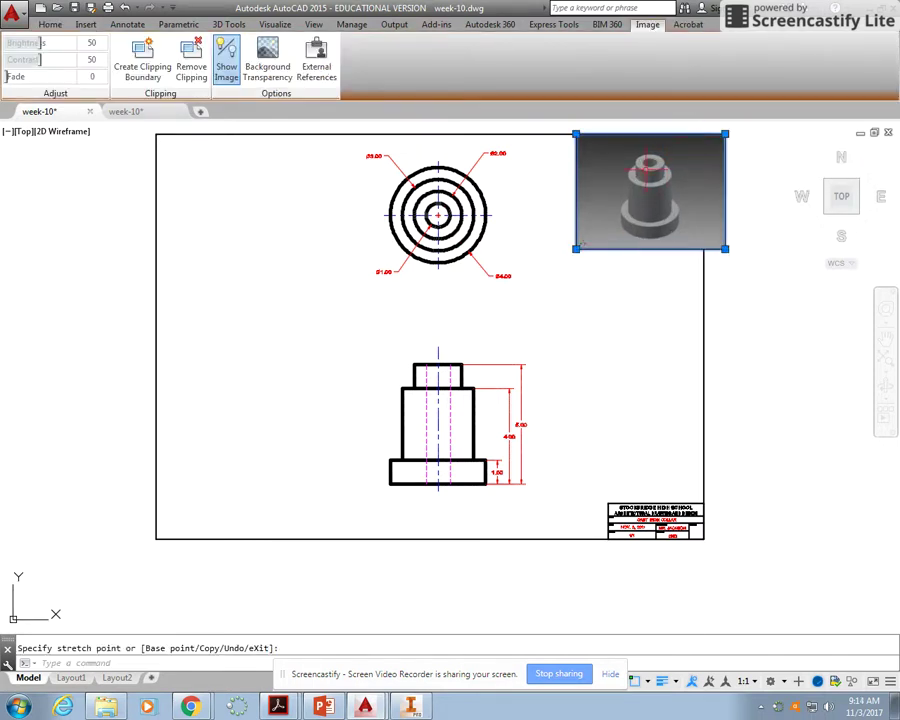
{"action": "left_click", "coordinate": [725, 134]}
{"action": "left_click", "coordinate": [706, 134]}
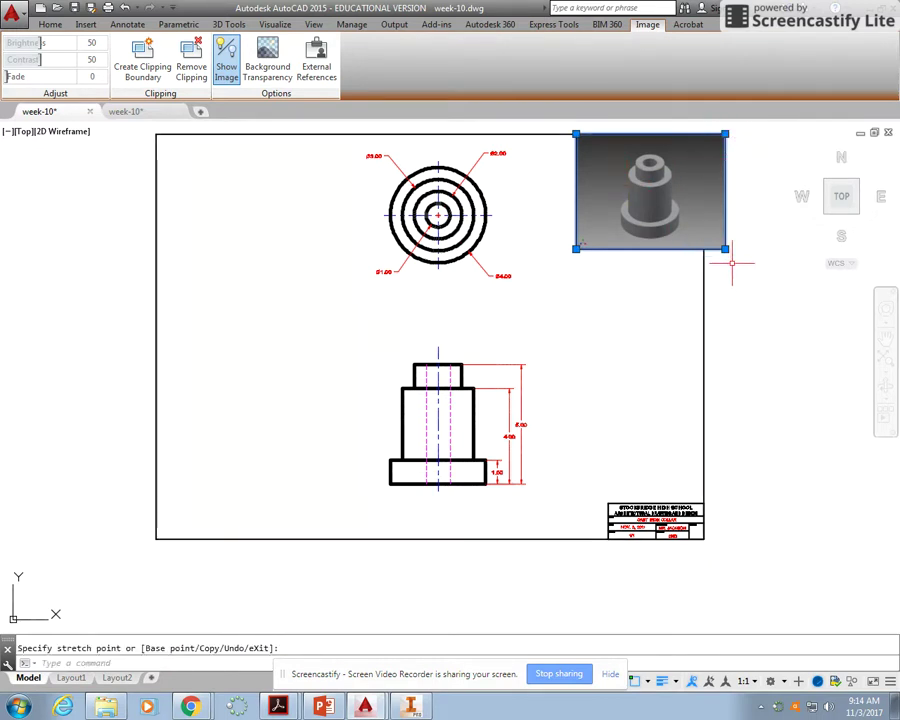
{"action": "left_click", "coordinate": [725, 134]}
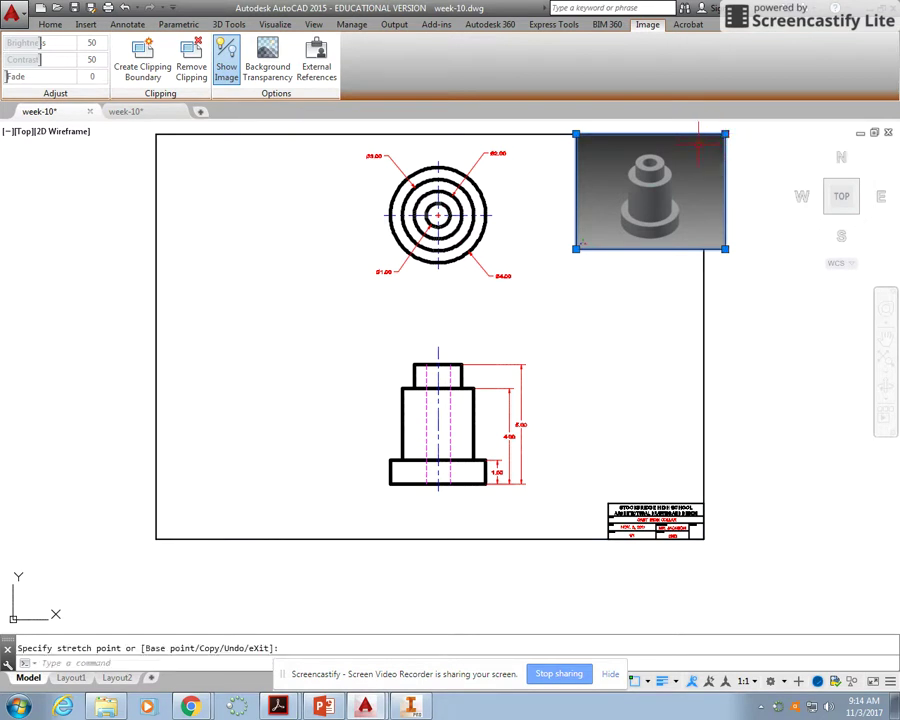
{"action": "key", "text": "Escape"}
{"action": "key", "text": "Escape"}
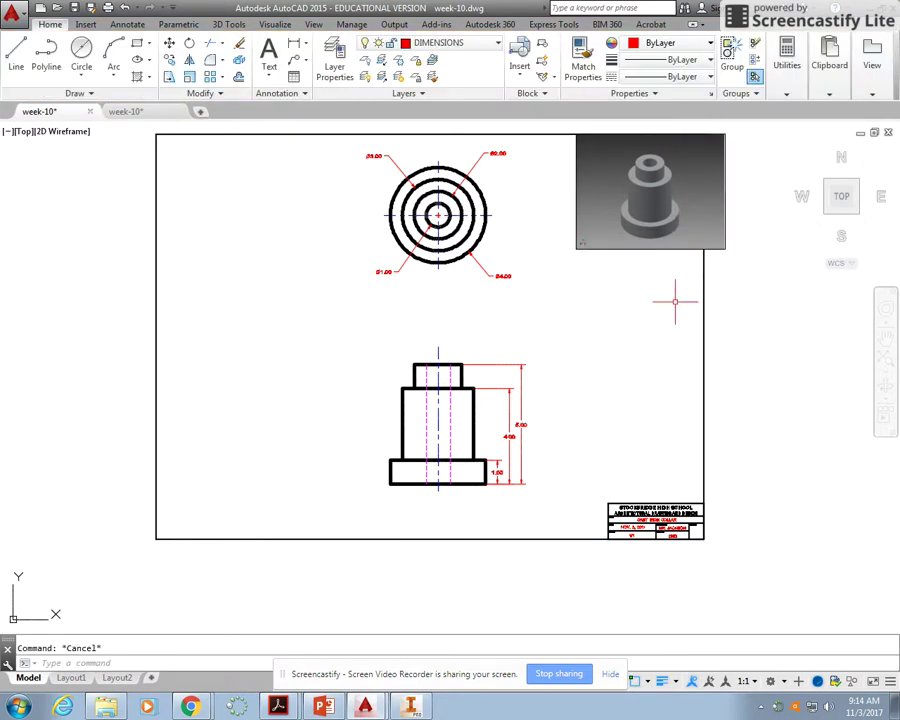
- Move the 3D image into the sheet's top-right corner and centre the whole sheet
{"action": "type", "text": "m"}
{"action": "key", "text": "Return"}
{"action": "left_click", "coordinate": [660, 292]}
{"action": "left_click", "coordinate": [612, 236]}
{"action": "key", "text": "Return"}
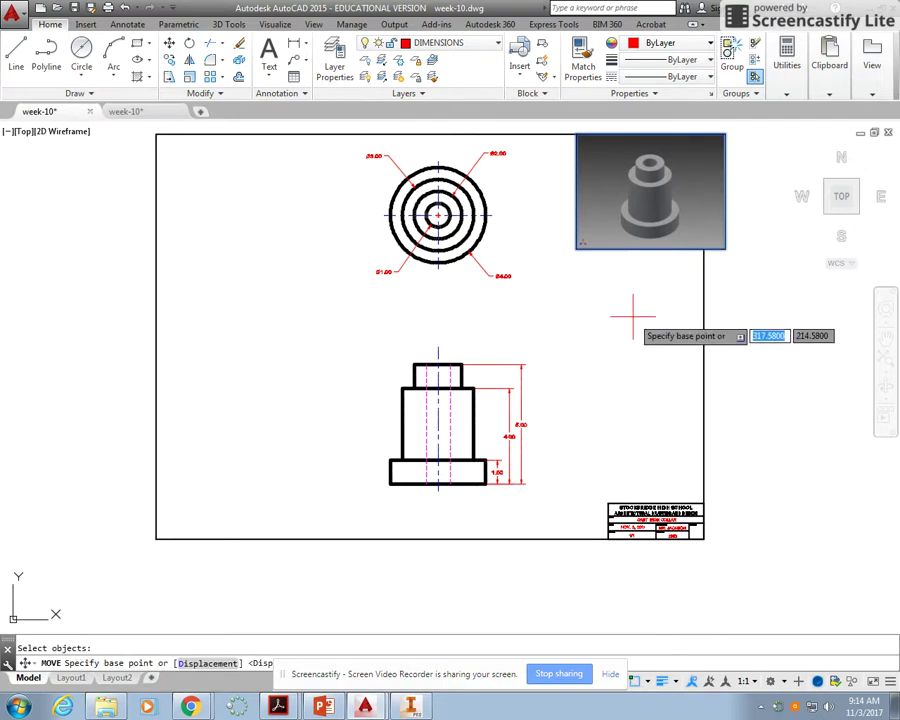
{"action": "left_click", "coordinate": [630, 310]}
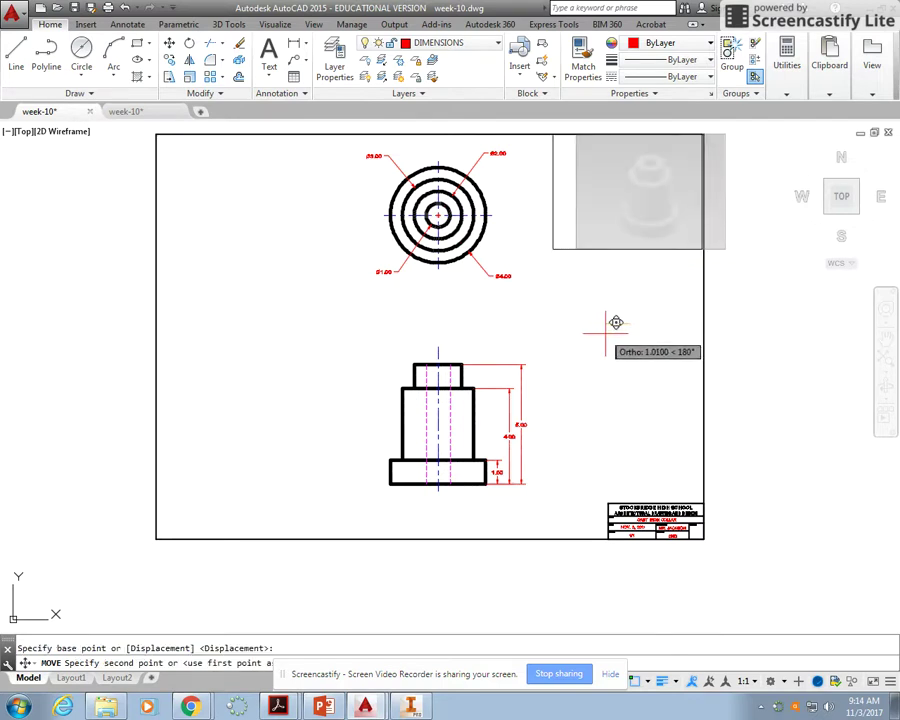
{"action": "left_click", "coordinate": [608, 324]}
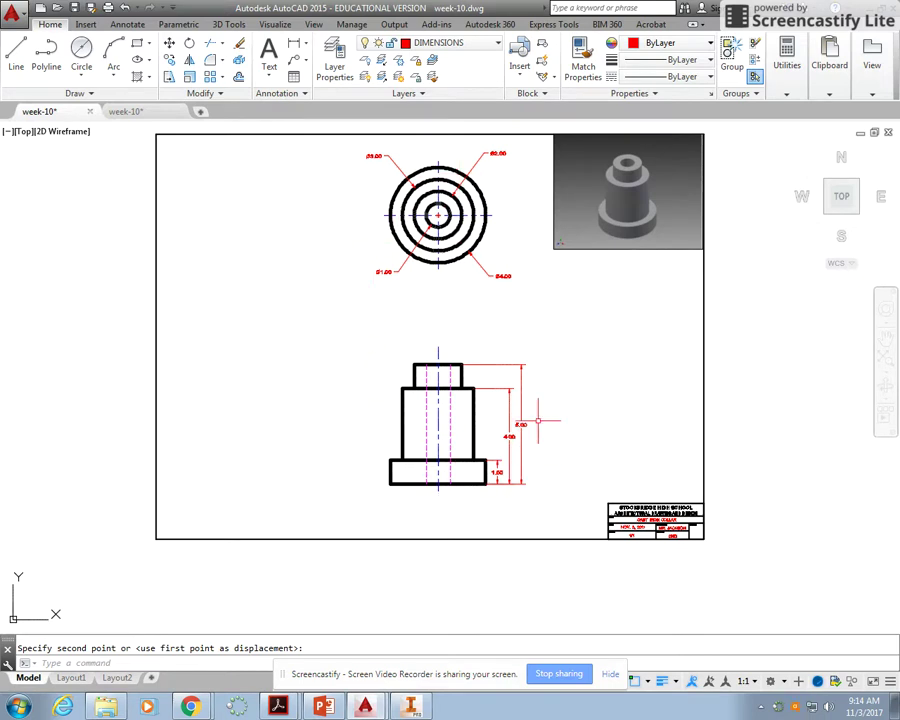
{"action": "scroll", "coordinate": [383, 368], "scroll_direction": "down", "scroll_amount": 2}
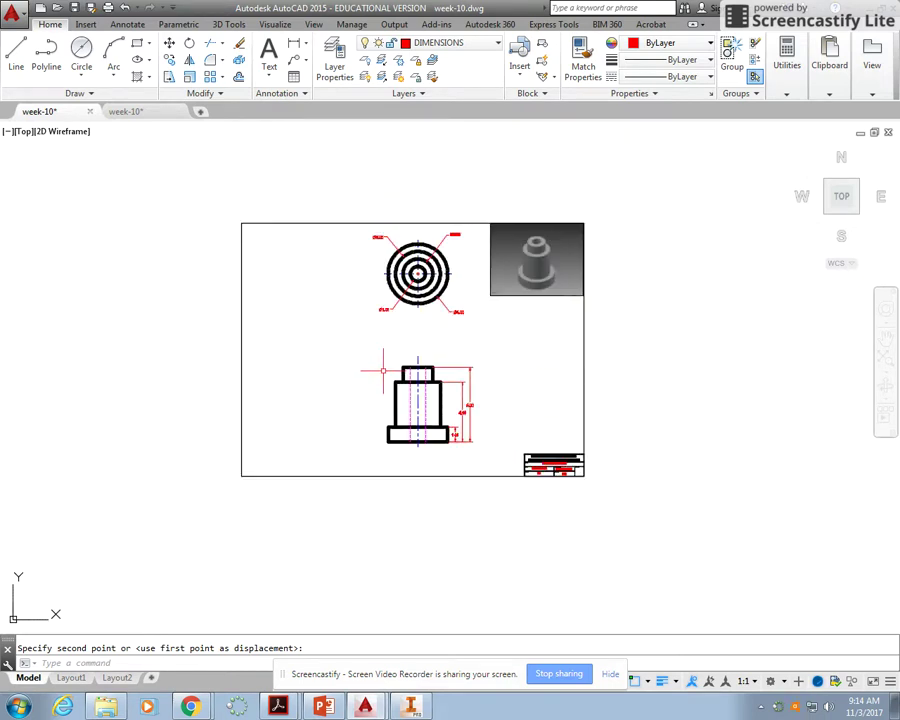
{"action": "scroll", "coordinate": [383, 368], "scroll_direction": "up", "scroll_amount": 2}
{"action": "middle_click_drag", "start_coordinate": [383, 368], "coordinate": [384, 390]}
{"action": "middle_click_drag", "start_coordinate": [155, 175], "coordinate": [179, 171]}
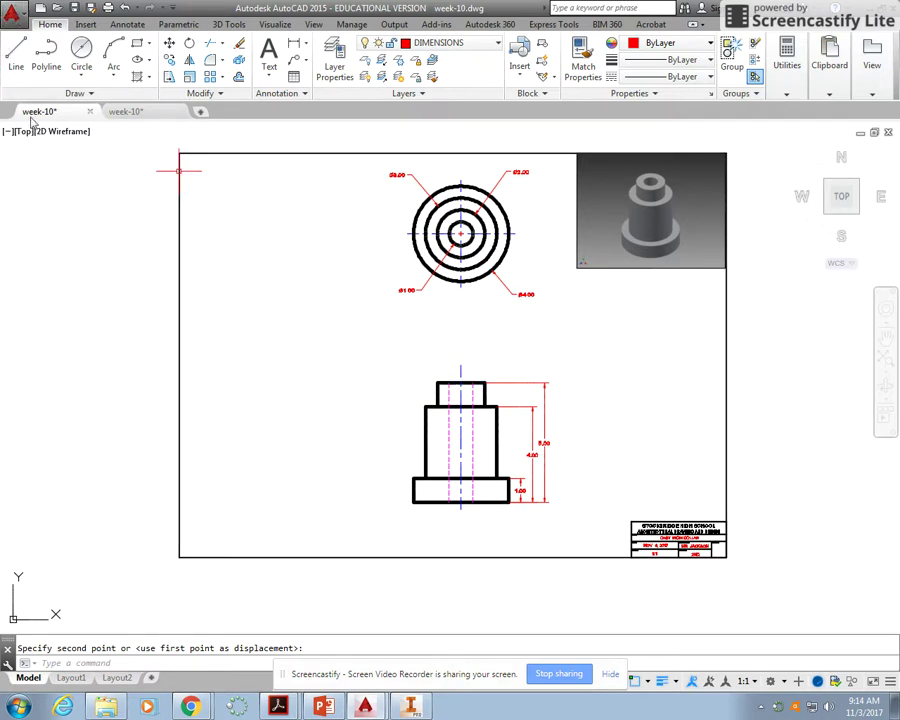
- Start a PDF export of the window between the sheet's top-right and bottom-left corners, with page setup override
{"action": "left_click", "coordinate": [12, 16]}
{"action": "mouse_move", "coordinate": [44, 218]}
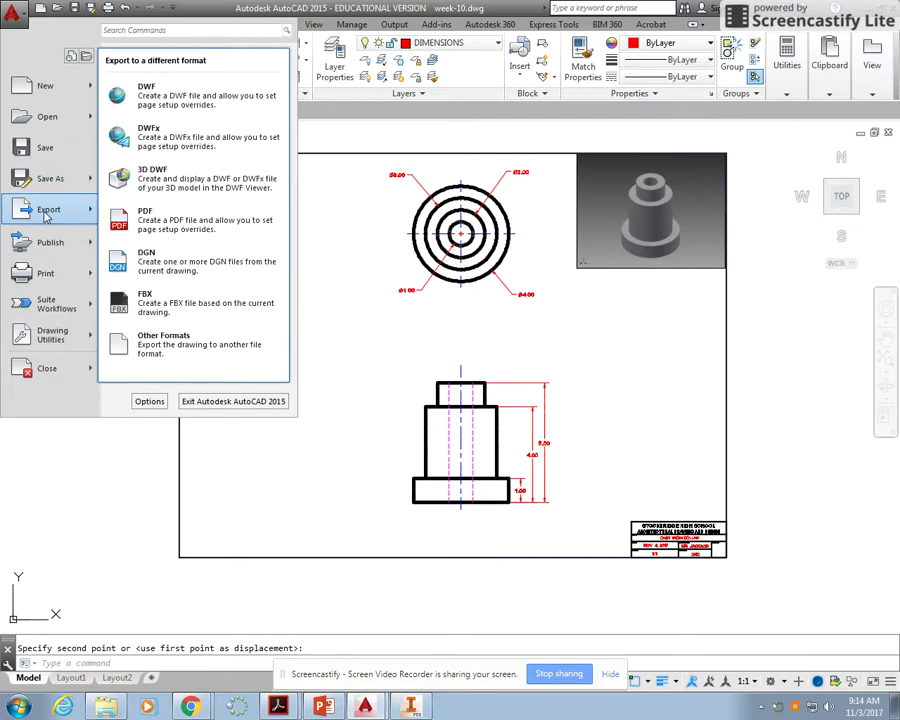
{"action": "left_click", "coordinate": [150, 210]}
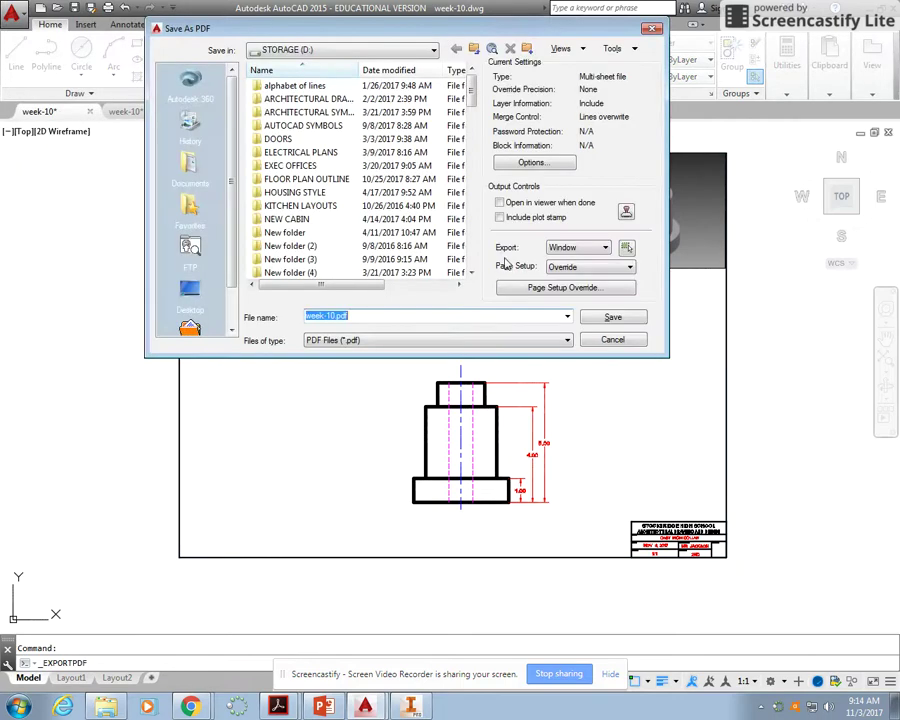
{"action": "left_click", "coordinate": [627, 249]}
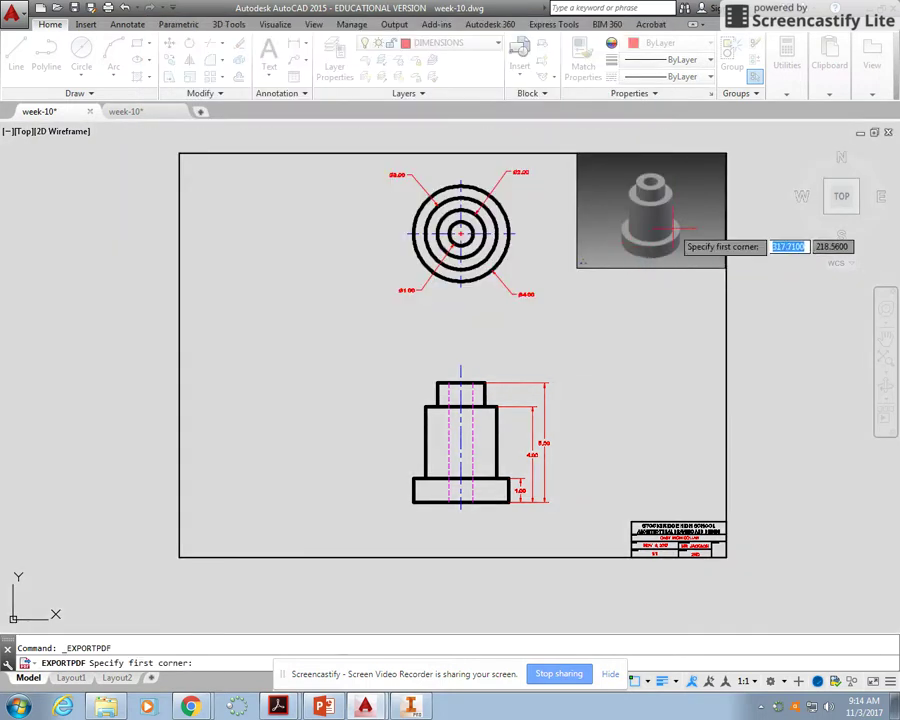
{"action": "left_click", "coordinate": [726, 153]}
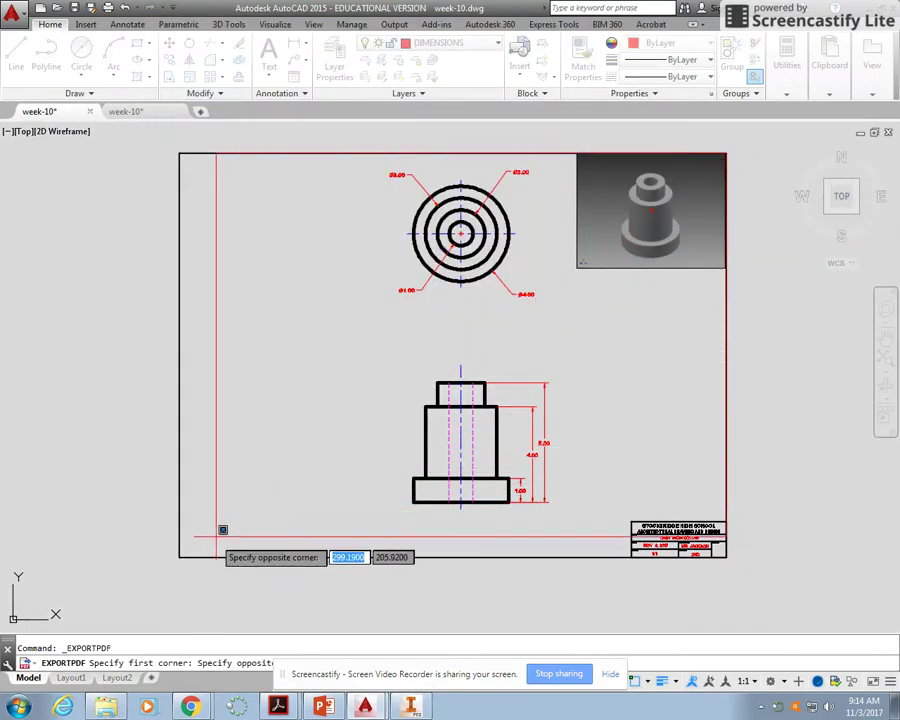
{"action": "left_click", "coordinate": [184, 551]}
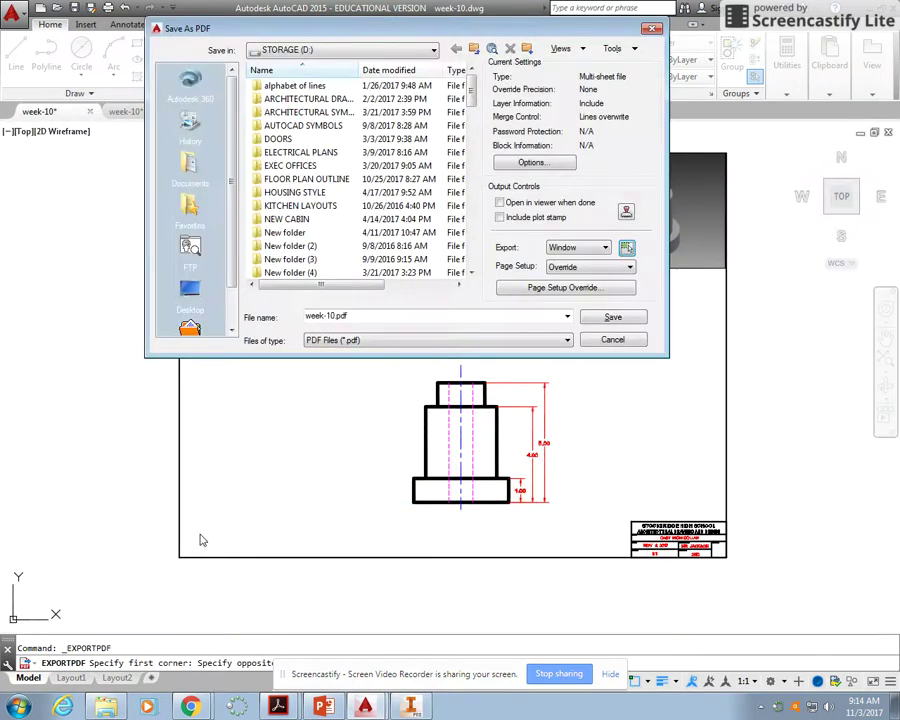
{"action": "left_click", "coordinate": [572, 290]}
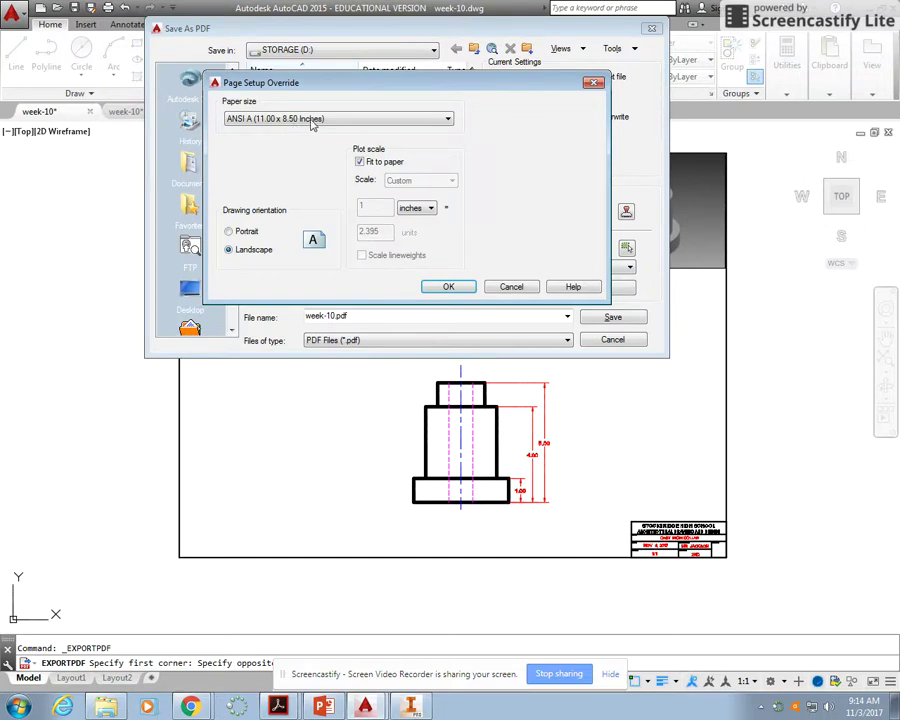
- Choose ARCH C (24.00 x 18.00 Inches) as the paper size
{"action": "left_click", "coordinate": [447, 120]}
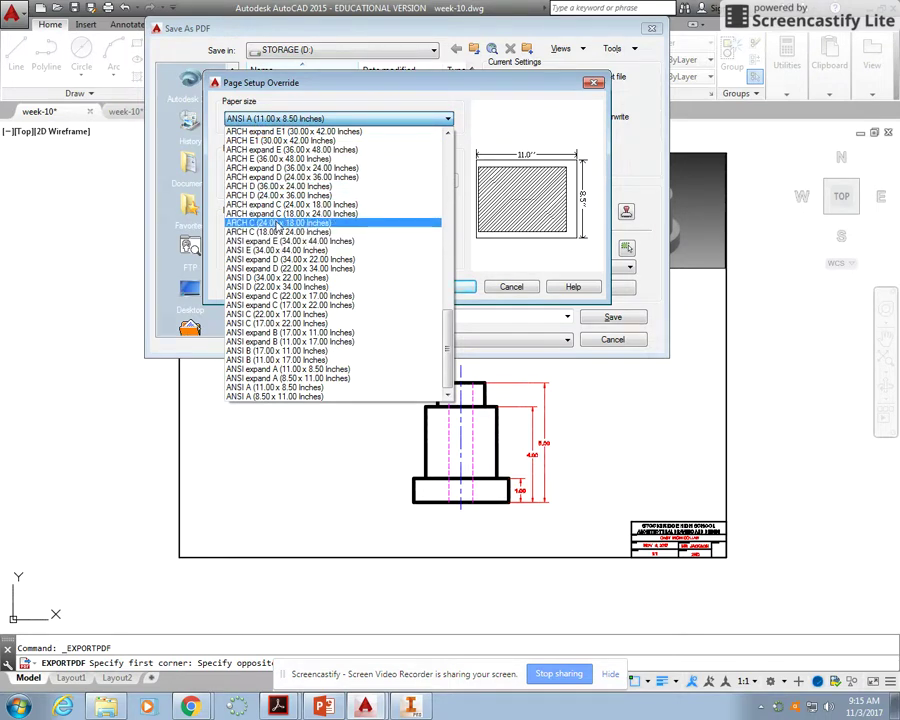
{"action": "left_click", "coordinate": [278, 224]}
{"action": "left_click", "coordinate": [463, 288]}
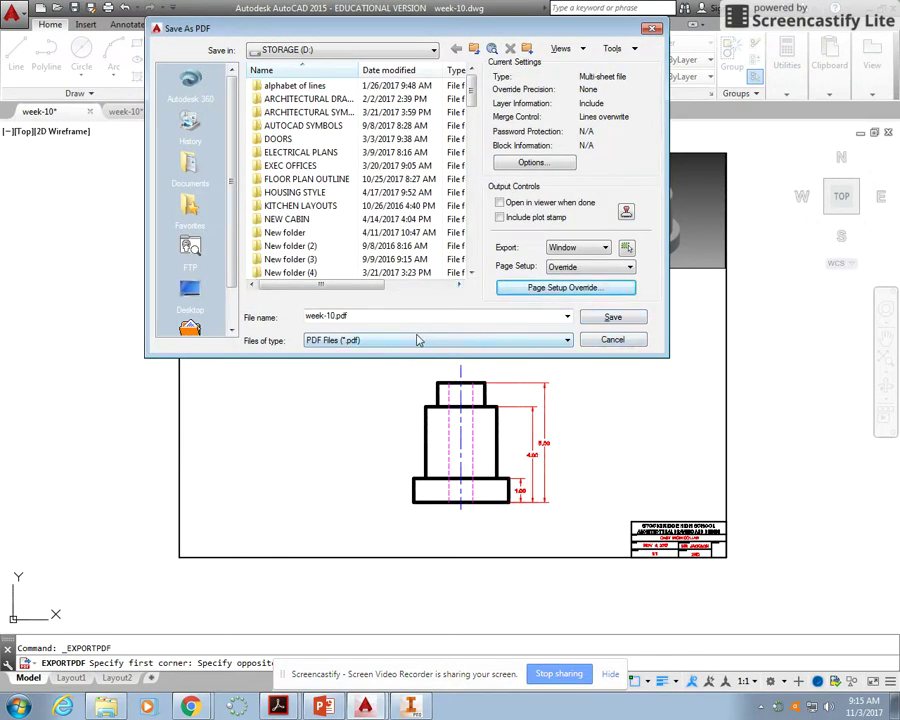
- Save the PDF under the file name CAST IRON COLLAR
{"action": "left_click", "coordinate": [356, 318]}
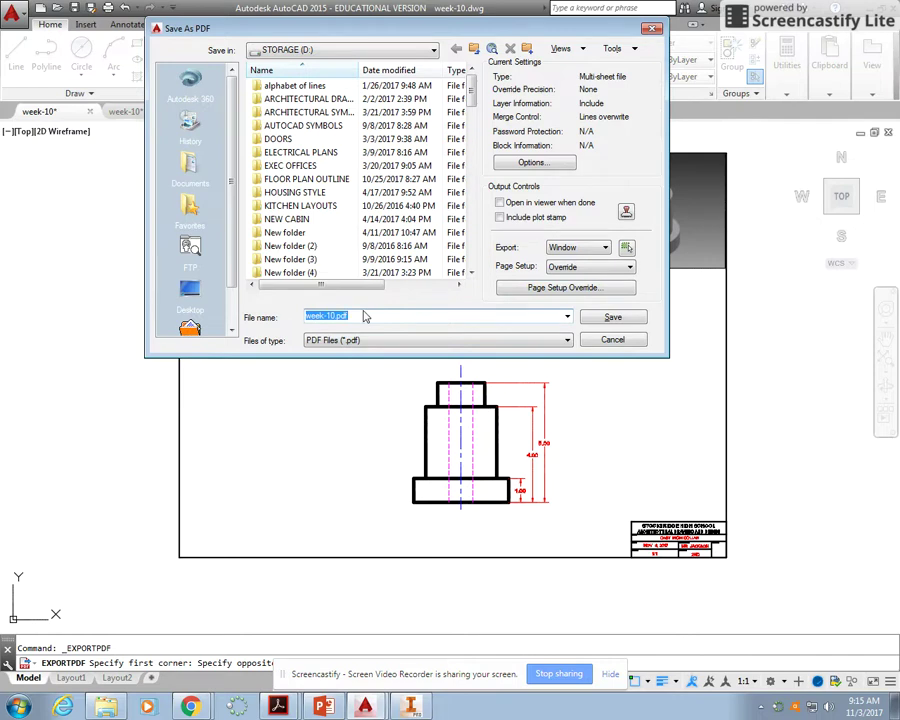
{"action": "type", "text": "CAST IRON COLLAR"}
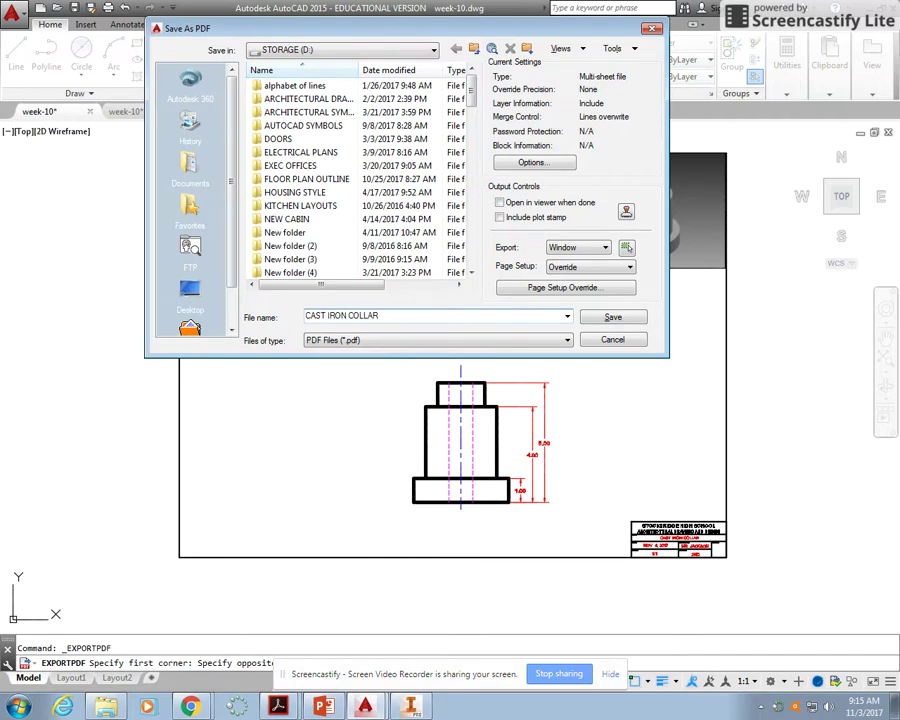
{"action": "left_click", "coordinate": [628, 320]}
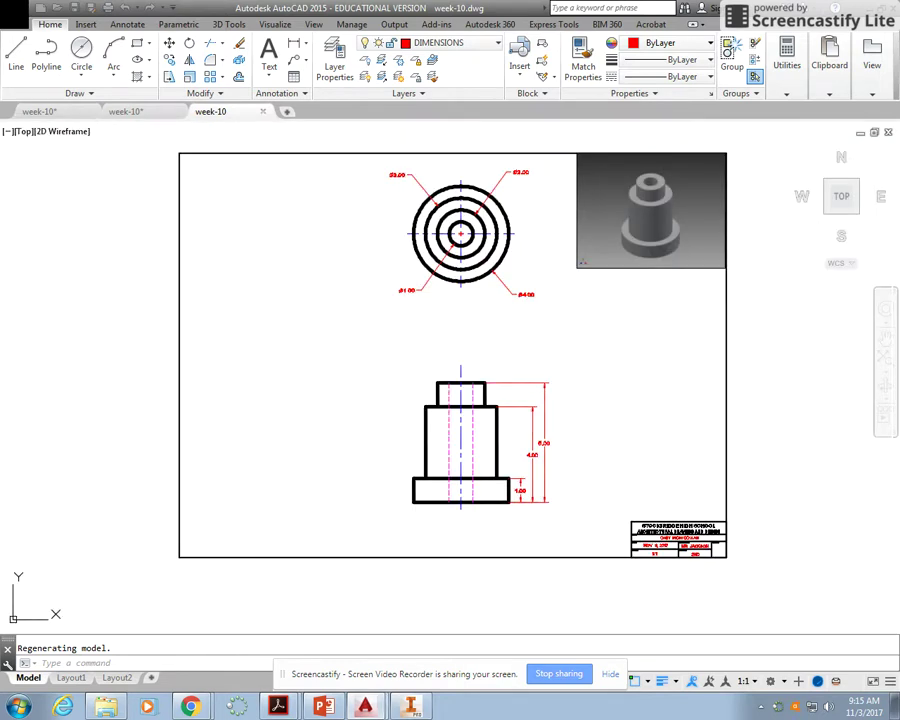
- Wait for the PDF export to complete with no errors or warnings
{"action": "left_click_drag", "start_coordinate": [484, 428], "coordinate": [607, 480]}
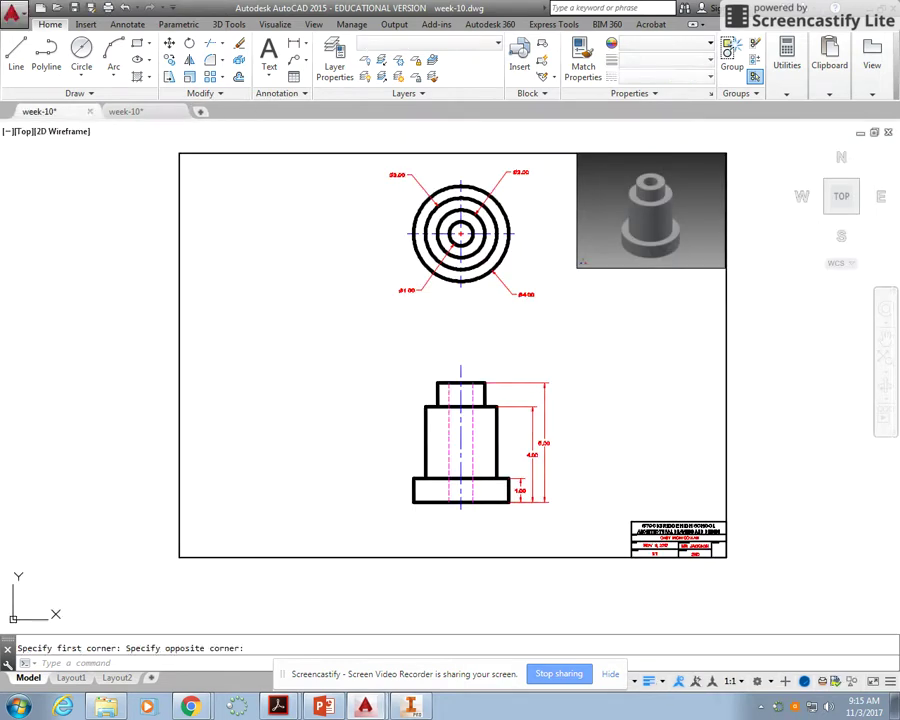